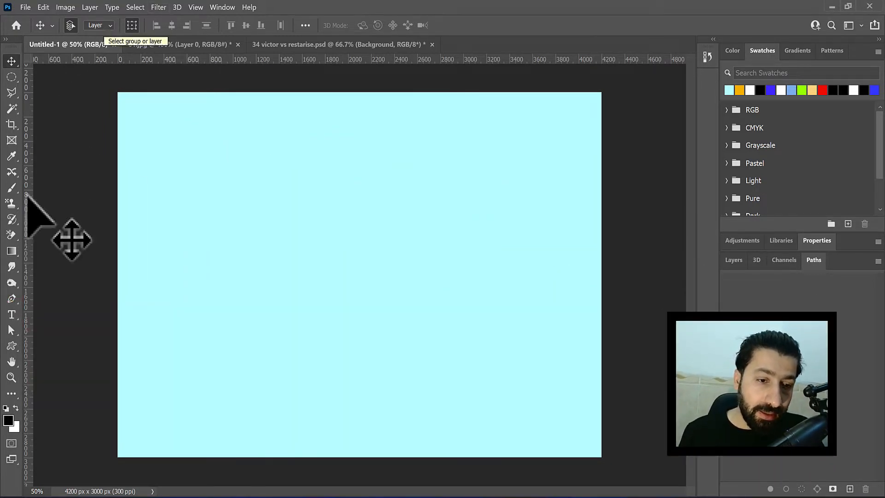
Activate the Pen tool and set its drawing mode to Path.
click(12, 299)
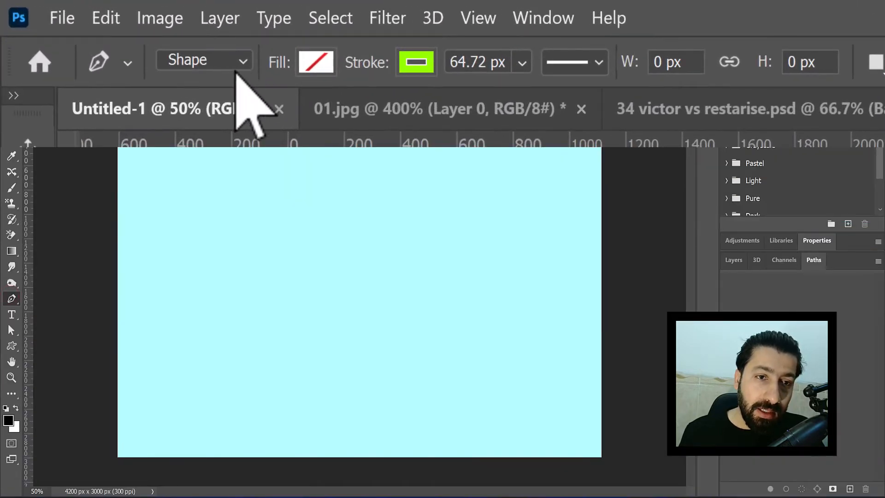
click(207, 55)
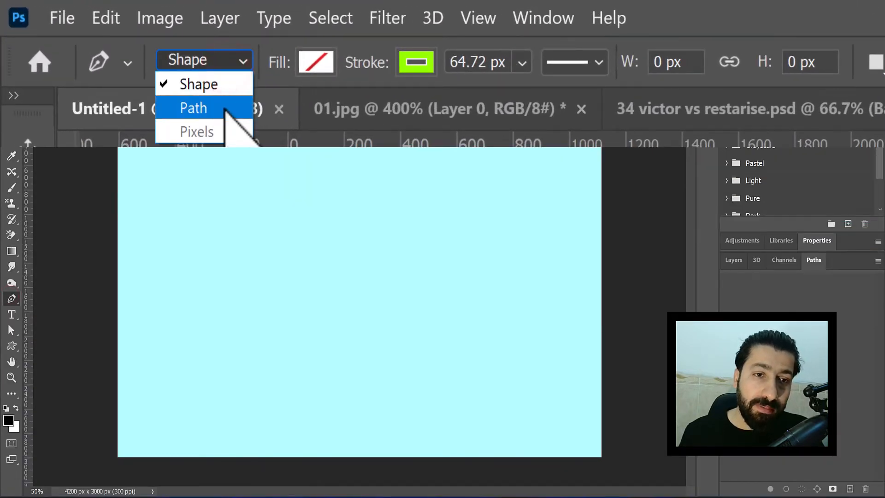
click(225, 108)
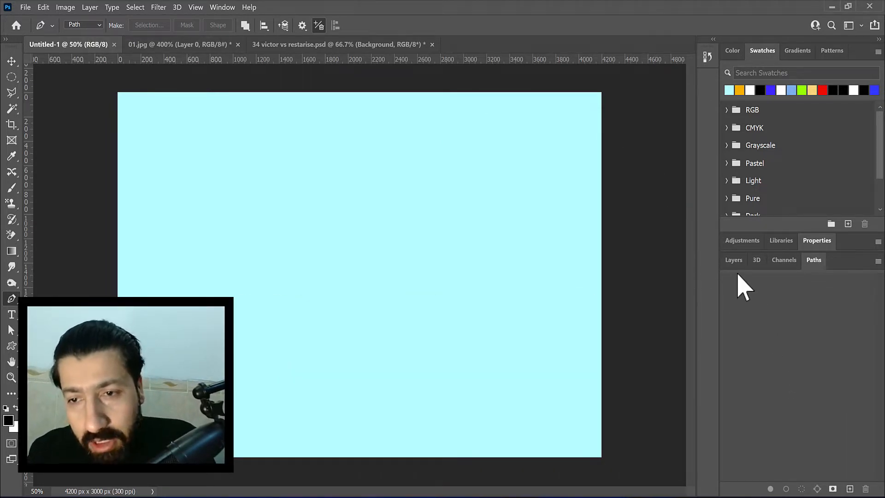
Detach the Paths panel as a floating window and lengthen it downward.
click(733, 261)
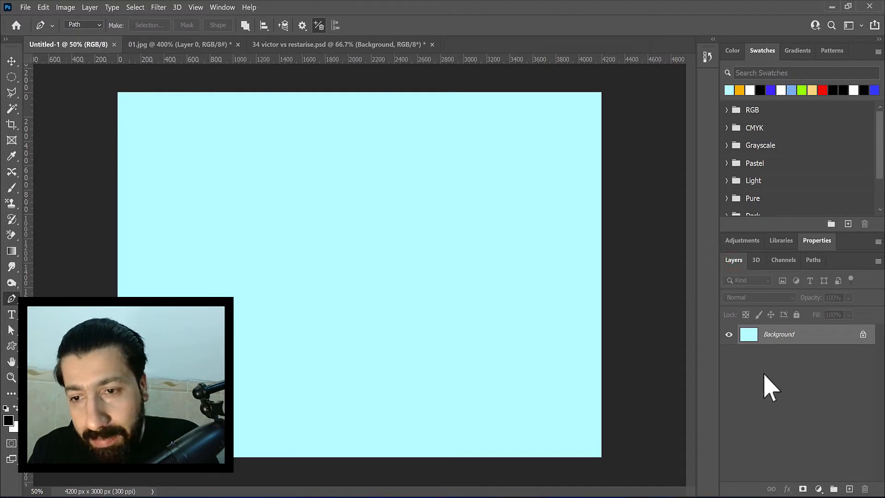
click(786, 261)
click(814, 261)
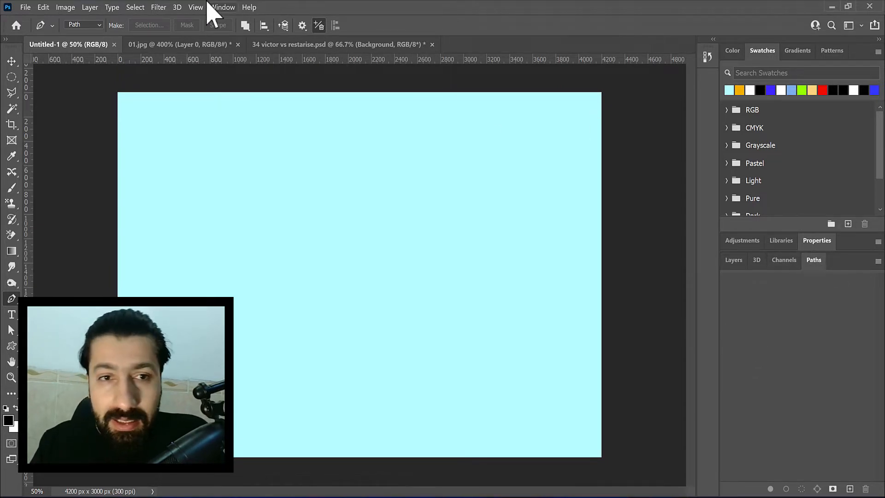
click(221, 10)
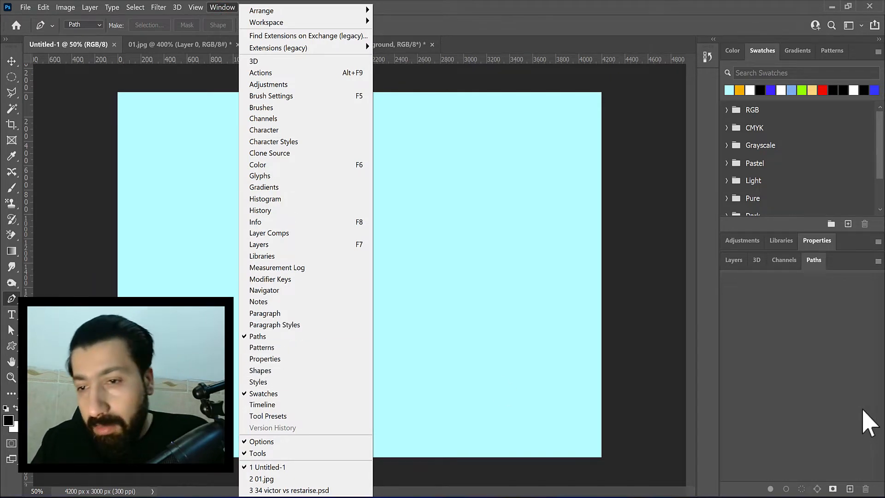
click(865, 411)
drag(816, 260, 677, 78)
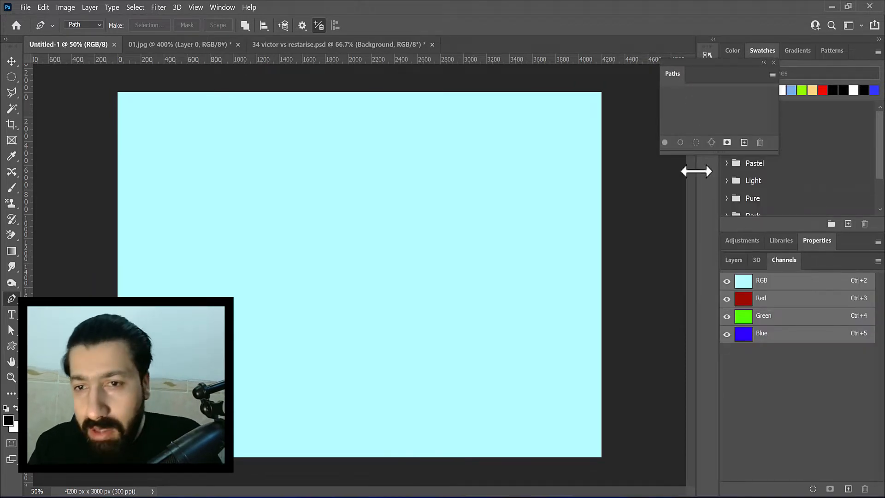
drag(692, 153, 698, 362)
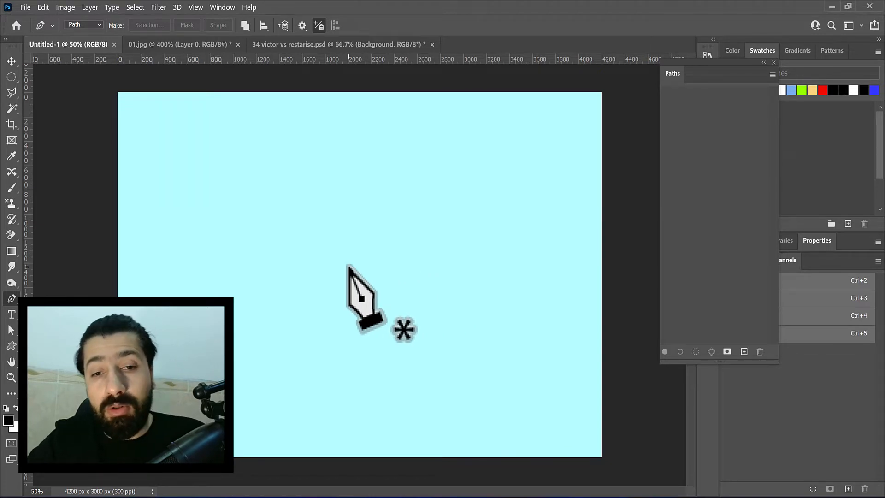
Draw a closed triangular path with three straight sides in the upper middle of the canvas.
click(248, 317)
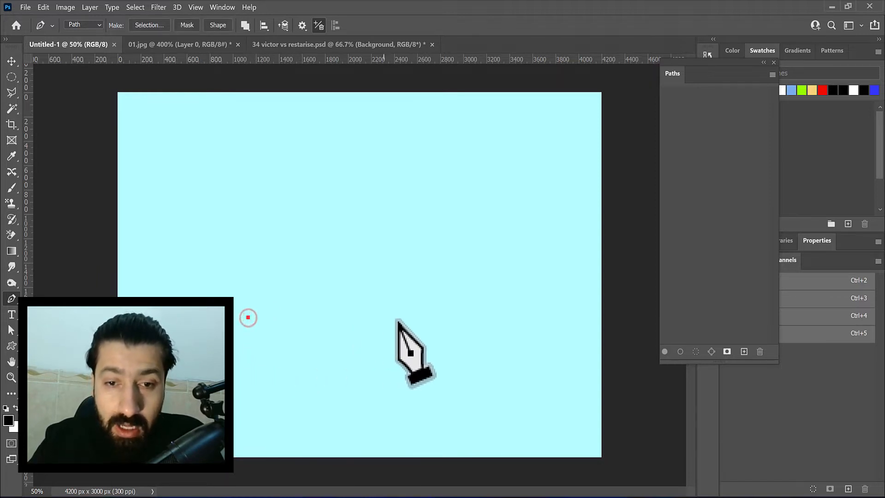
click(419, 319)
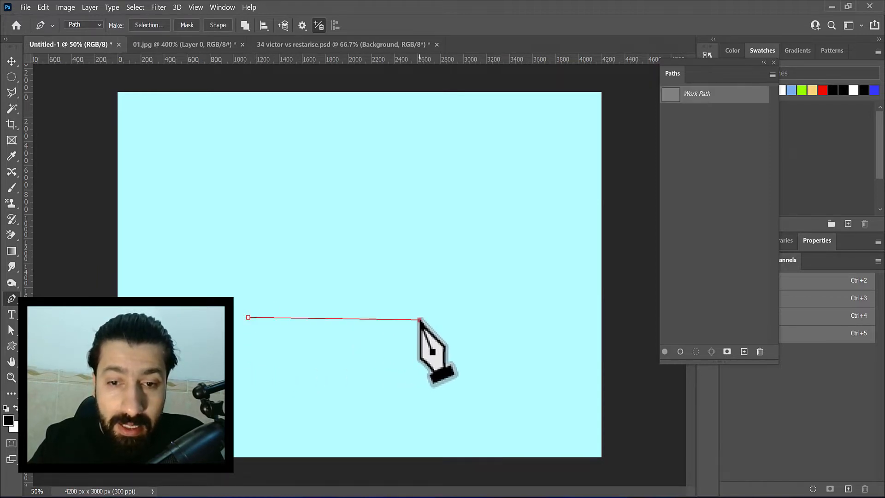
click(331, 150)
click(248, 317)
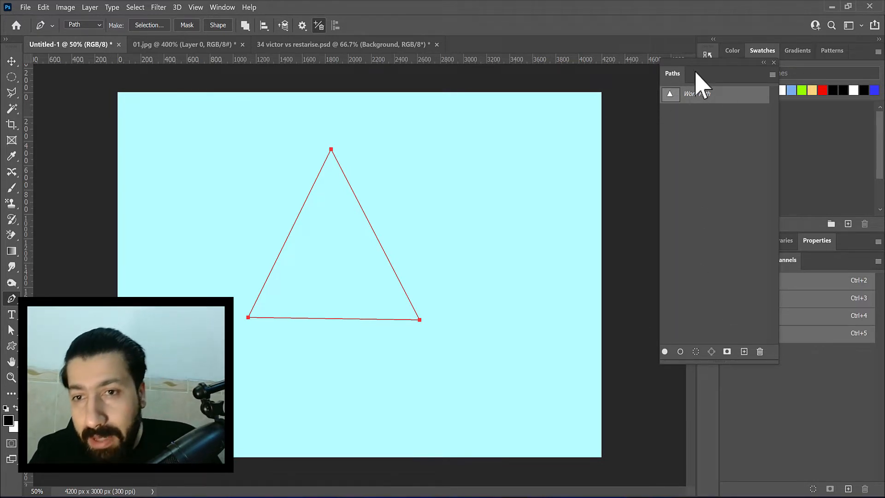
Move the floating Paths panel over the canvas and show the document's layers.
drag(705, 75, 632, 94)
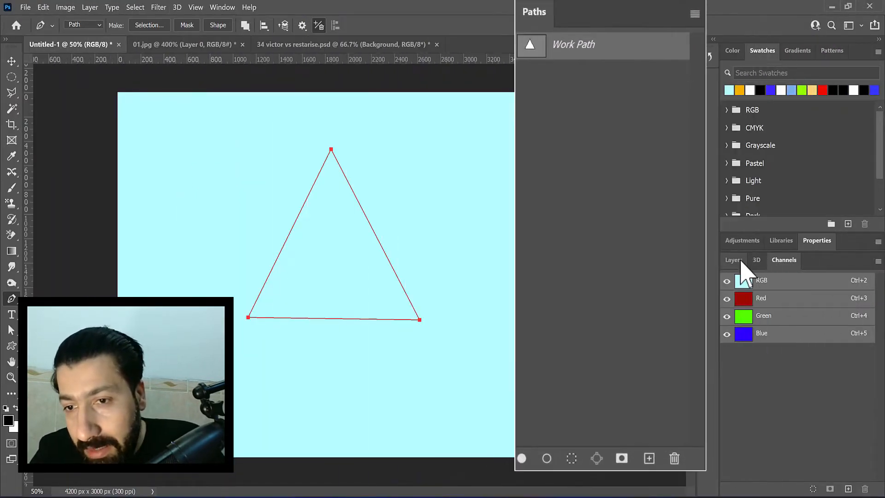
click(754, 261)
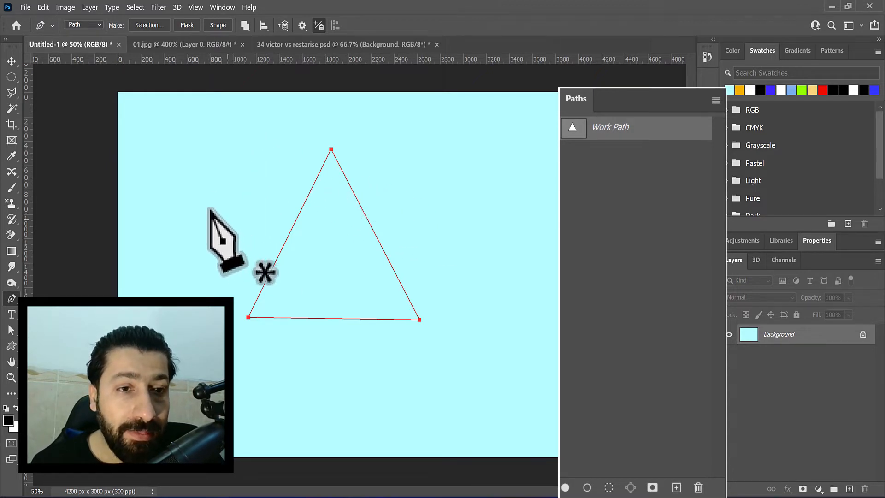
Try to move the triangle path with the Move tool, declining to convert the background layer.
click(11, 61)
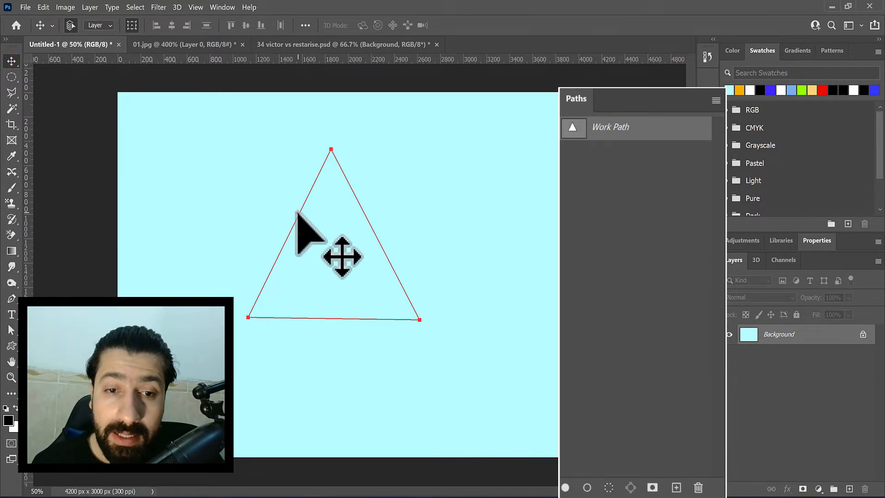
mouse_move(296, 211)
mouse_down()
mouse_move(253, 208)
mouse_move(293, 223)
mouse_up()
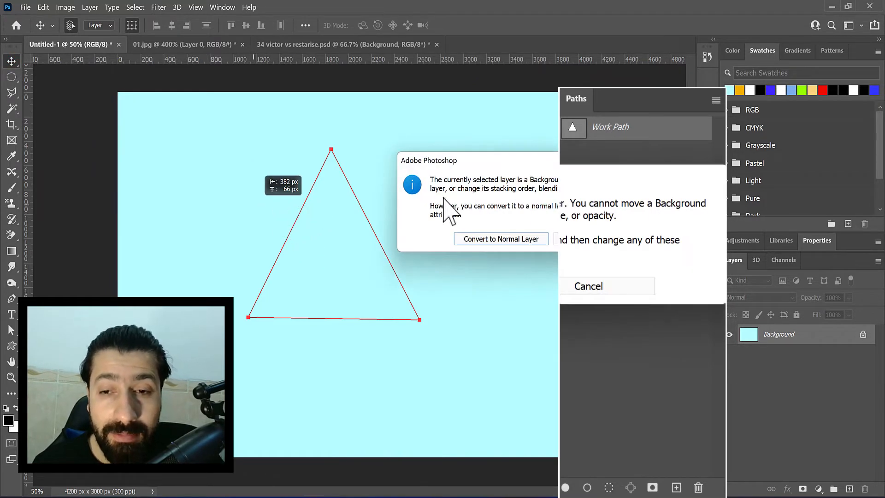
click(575, 288)
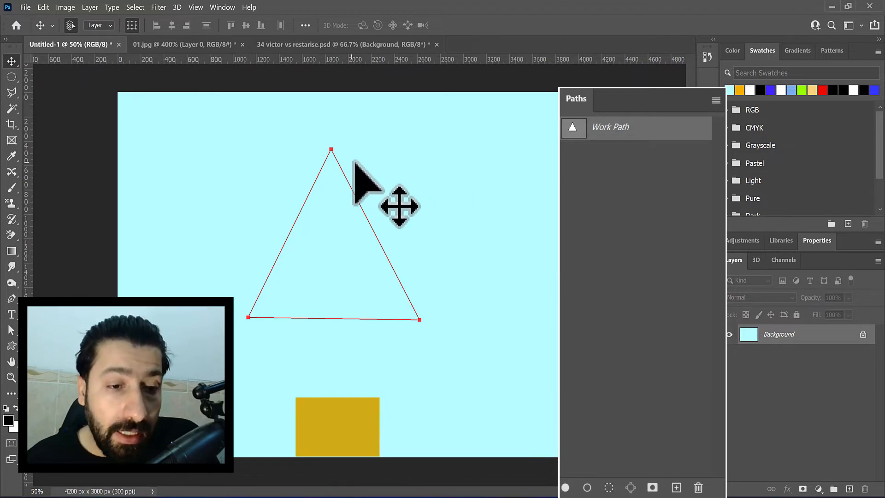
Shift the triangle path slightly down and to the left using the Direct Selection Tool.
click(13, 331)
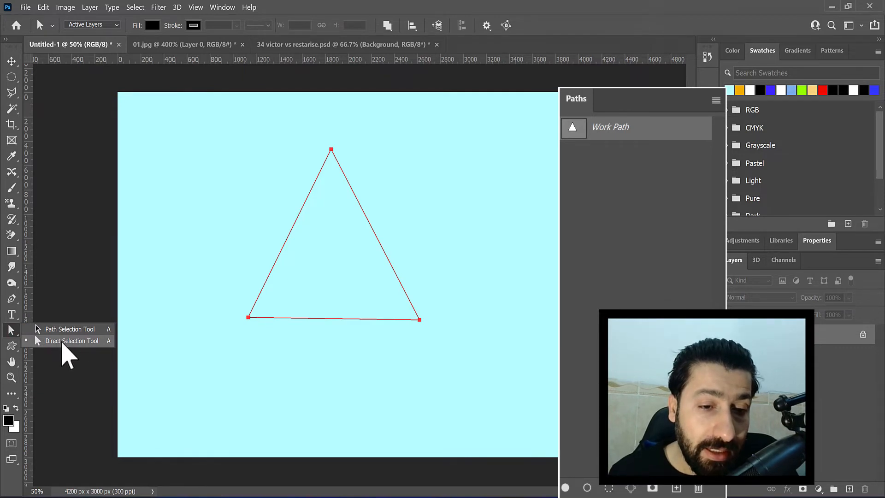
click(64, 343)
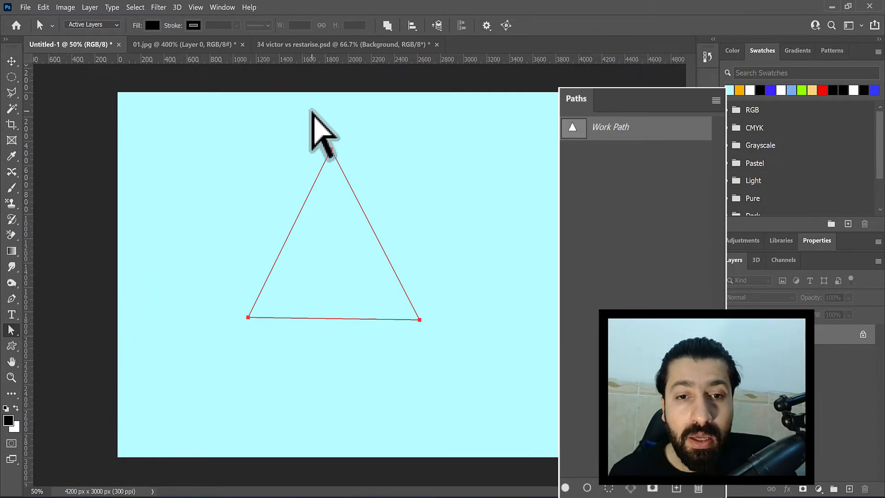
mouse_move(322, 164)
mouse_down()
mouse_move(299, 167)
mouse_move(234, 130)
mouse_move(287, 136)
mouse_move(304, 162)
mouse_move(331, 155)
mouse_up()
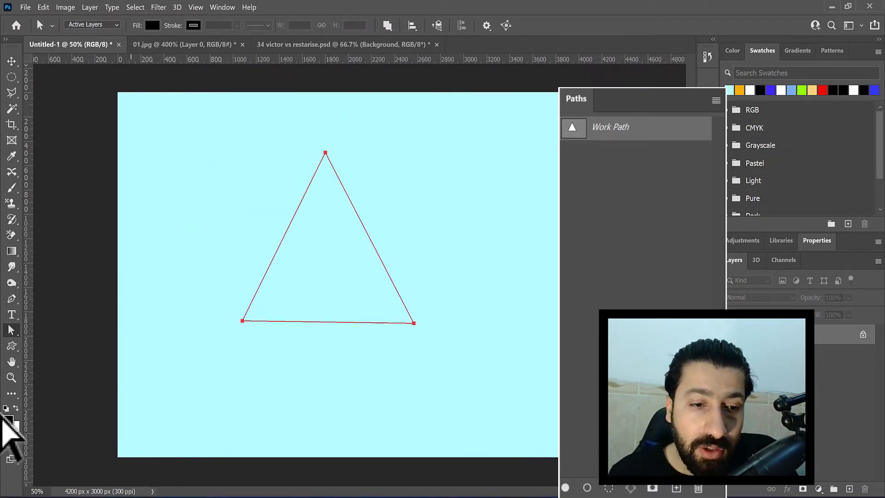
Use the Path Selection Tool to move the whole triangle path toward the canvas's upper left.
click(12, 331)
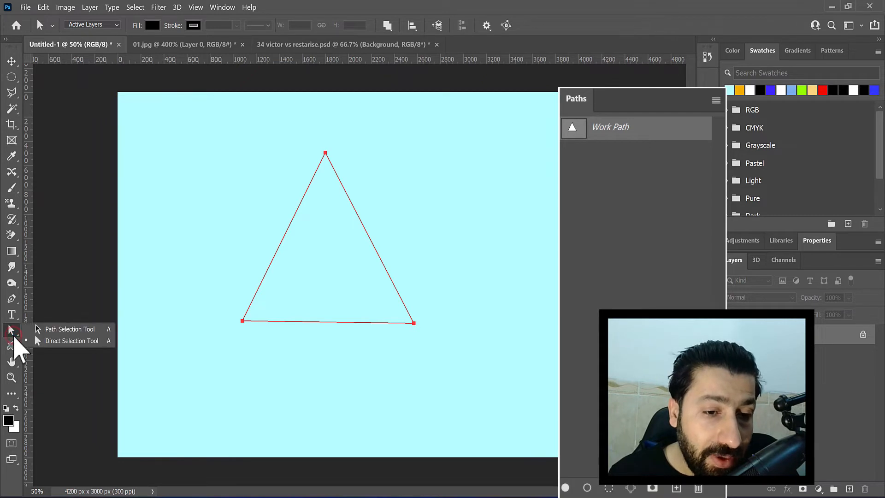
click(59, 341)
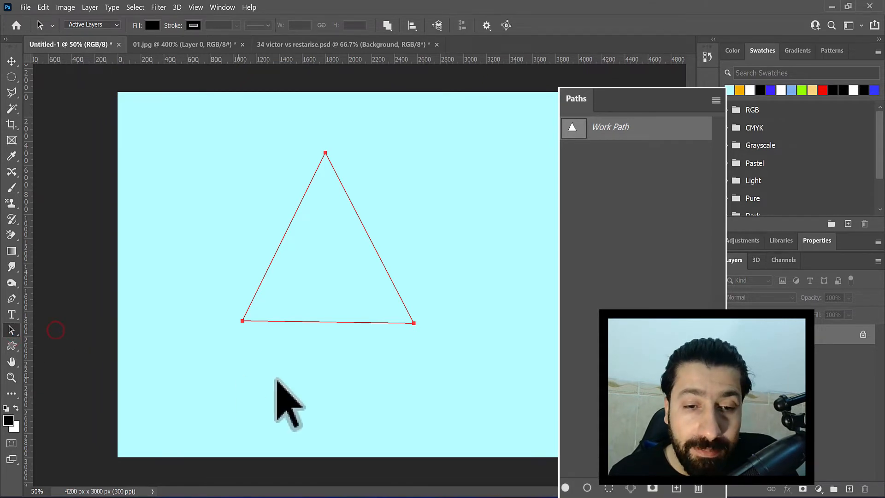
click(271, 361)
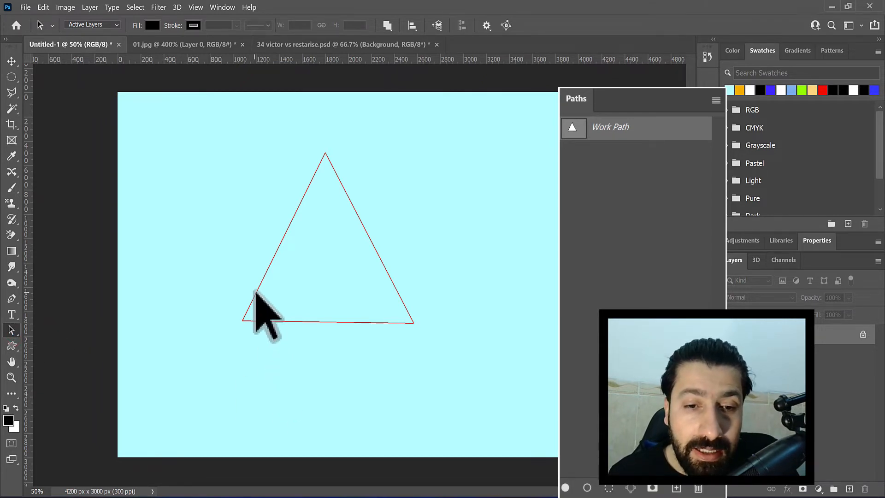
click(256, 291)
drag(256, 291, 255, 269)
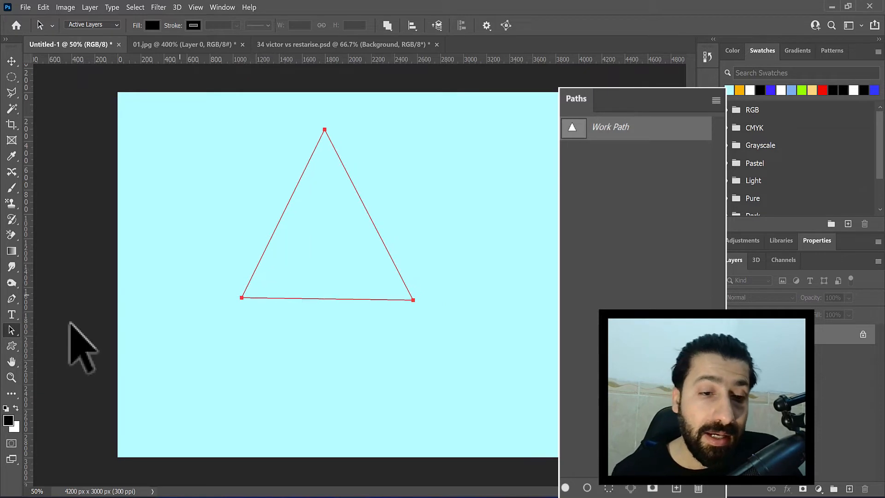
drag(19, 332, 45, 333)
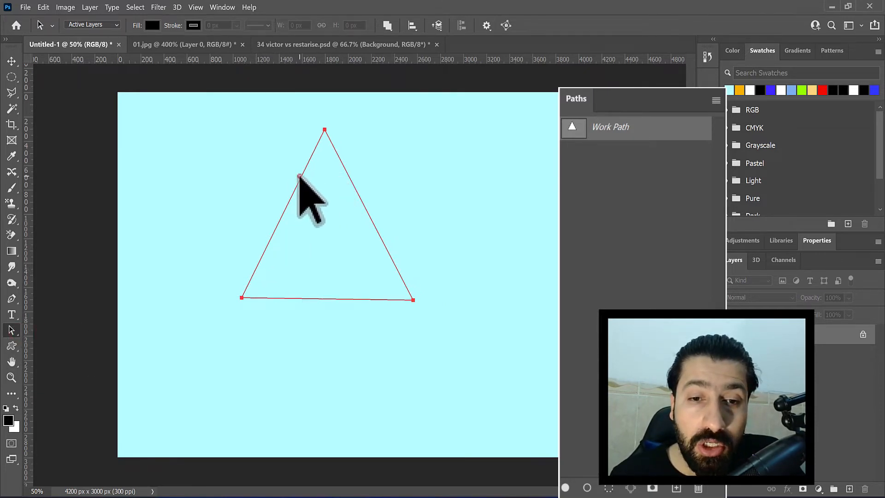
drag(300, 173, 245, 160)
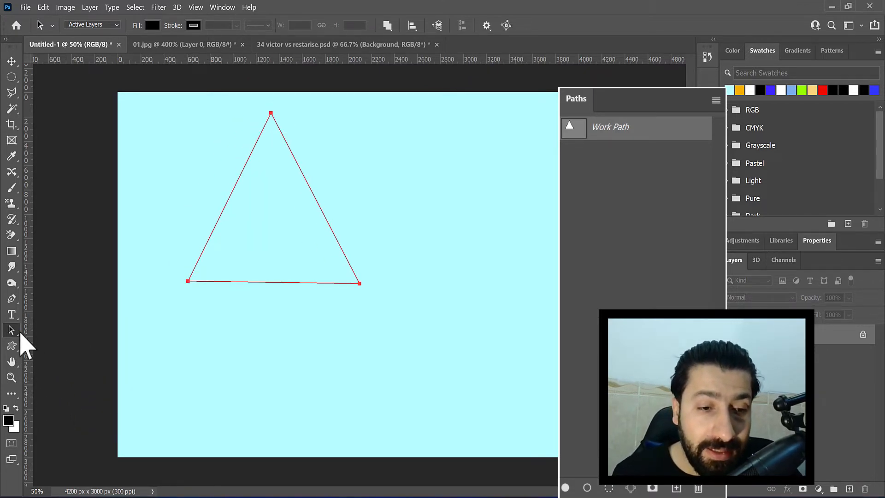
Select only the triangle's lower-left anchor point with the Direct Selection Tool and move it outward, down and to the left.
drag(18, 331, 40, 341)
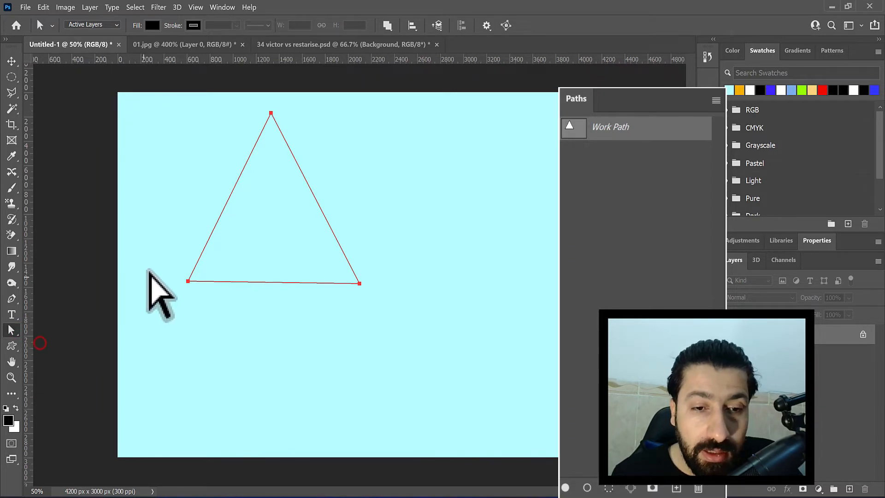
drag(154, 260, 208, 310)
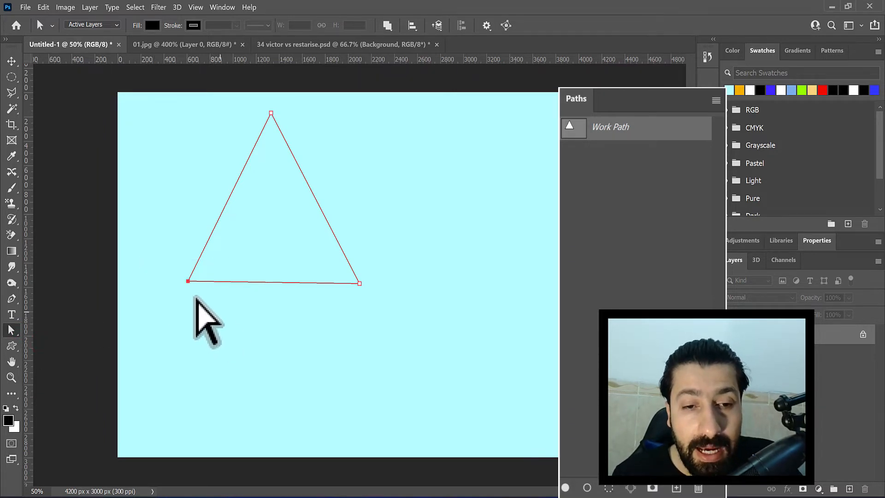
drag(187, 281, 165, 293)
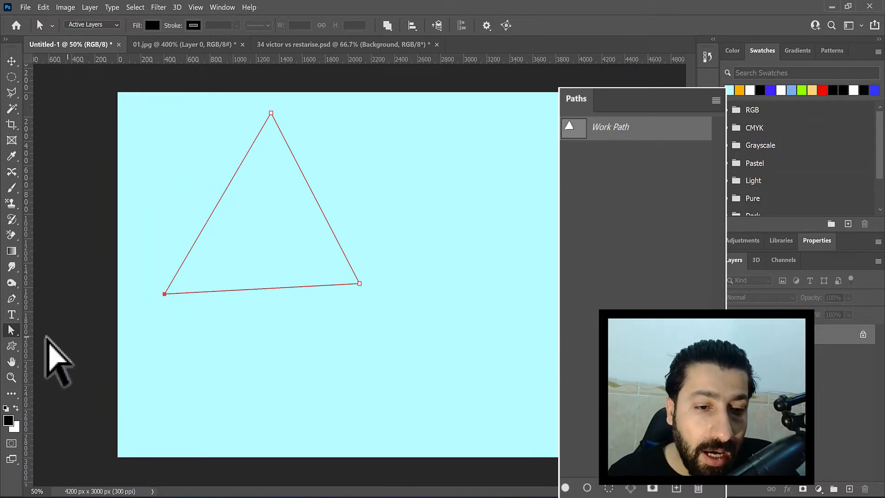
Move the complete reshaped triangle slightly down with the Path Selection Tool.
click(16, 337)
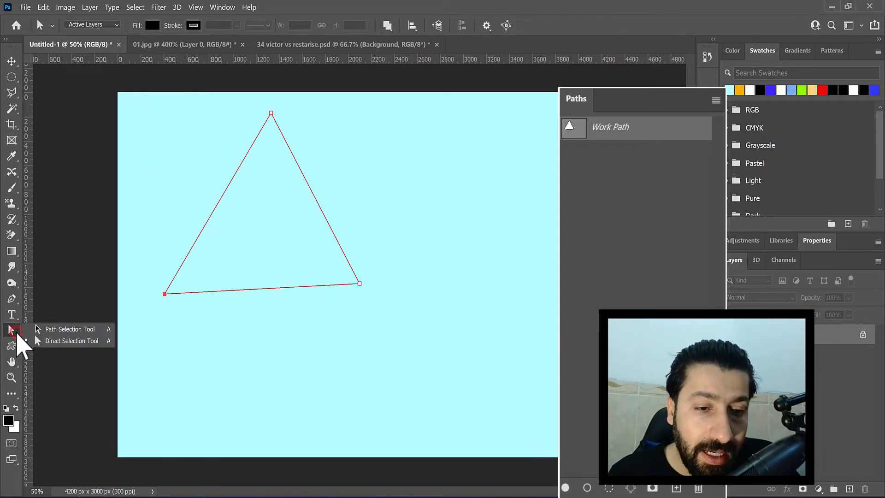
click(46, 329)
mouse_move(190, 253)
mouse_down()
mouse_move(176, 236)
mouse_move(178, 276)
mouse_move(192, 281)
mouse_move(191, 254)
mouse_up()
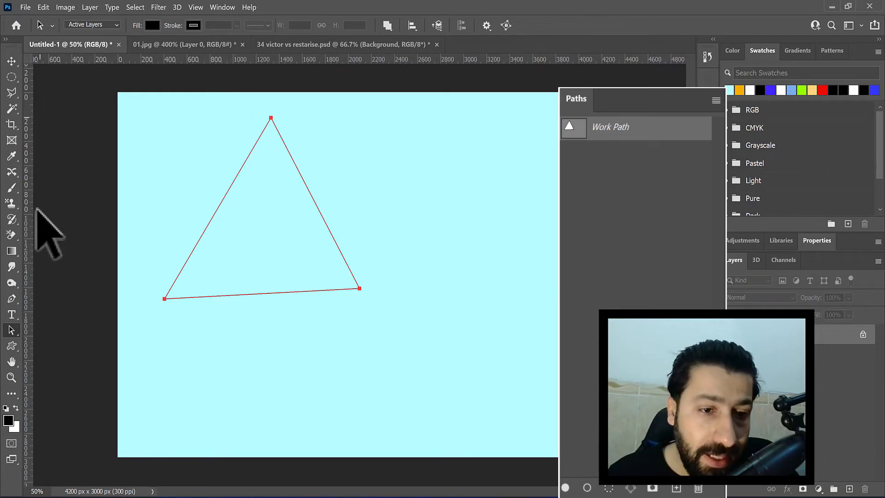
Set the Pen tool's drawing mode to Shape, then select the triangle work path and deselect it again.
click(12, 299)
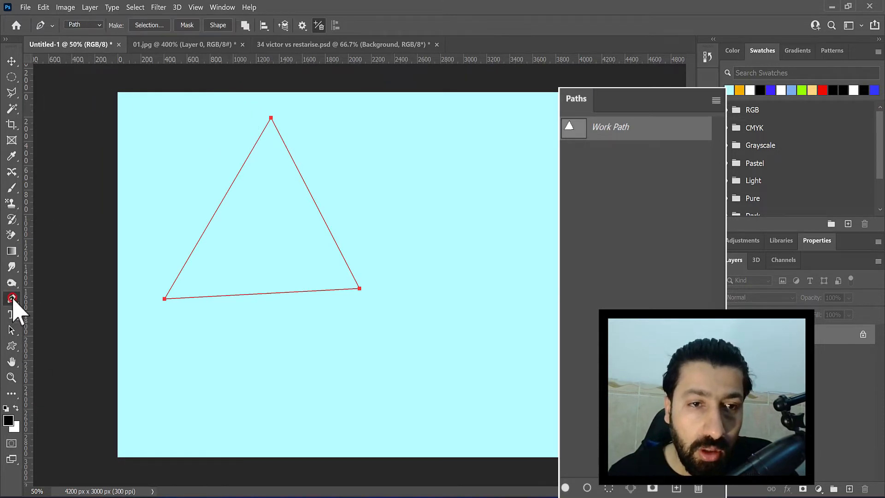
click(83, 25)
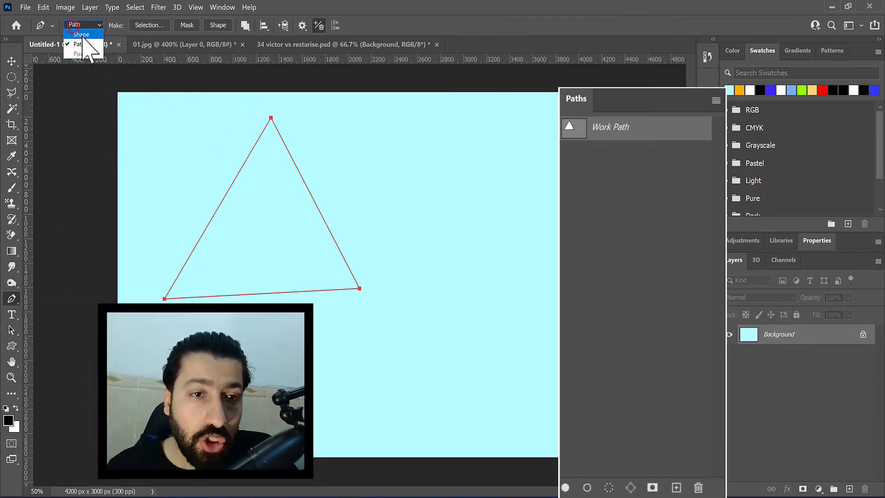
click(85, 33)
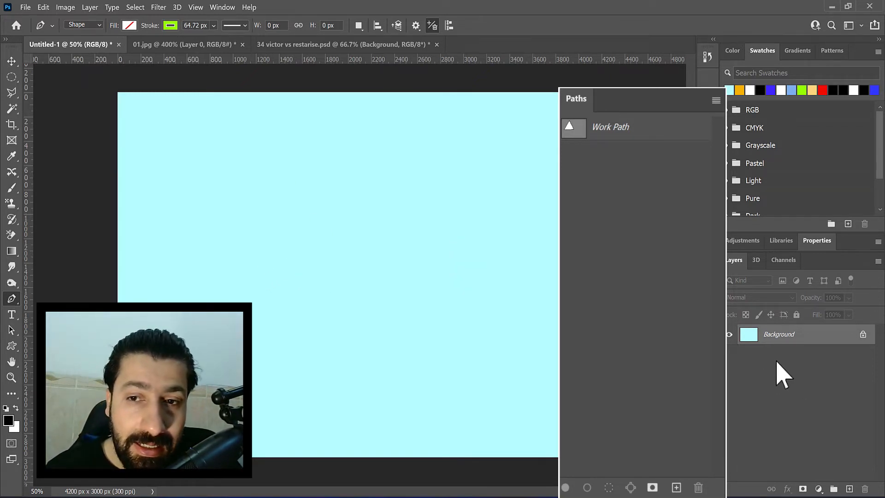
click(585, 133)
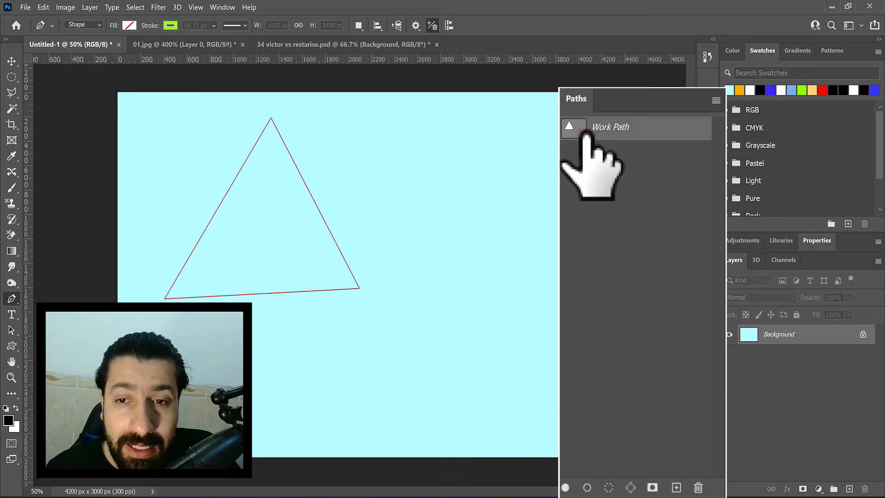
click(617, 250)
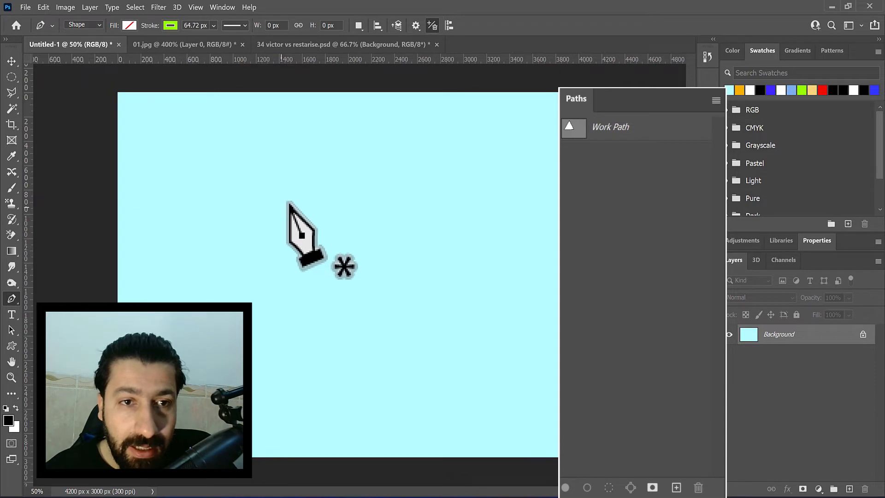
Draw a closed four-point rectangle shape of about 2238 x 1170 px with straight green-stroked sides mid-canvas, then deselect its layer.
click(217, 224)
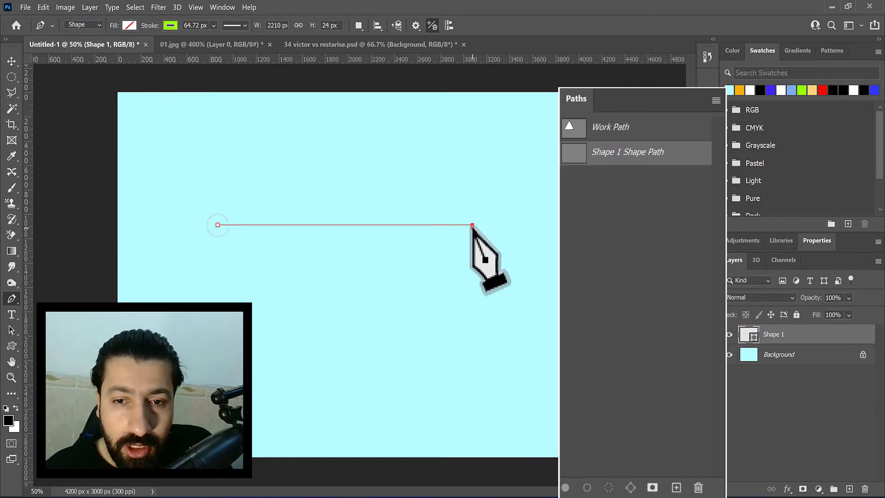
click(472, 225)
click(473, 368)
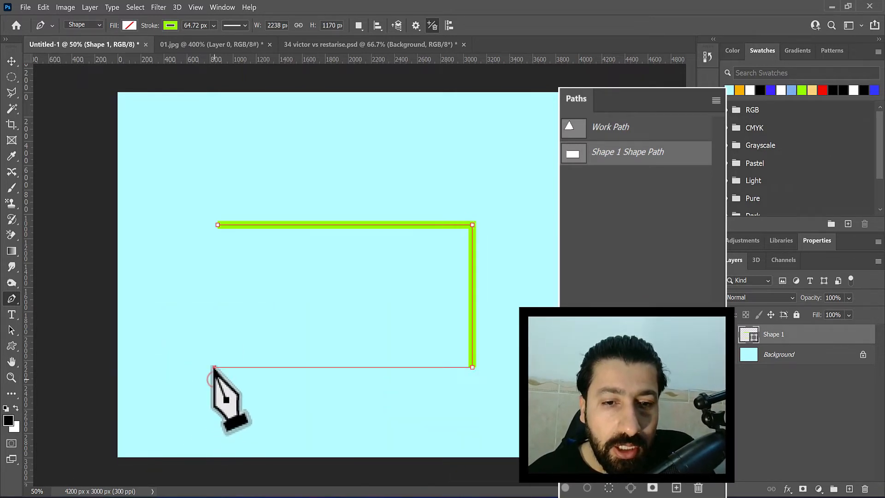
click(214, 368)
click(217, 225)
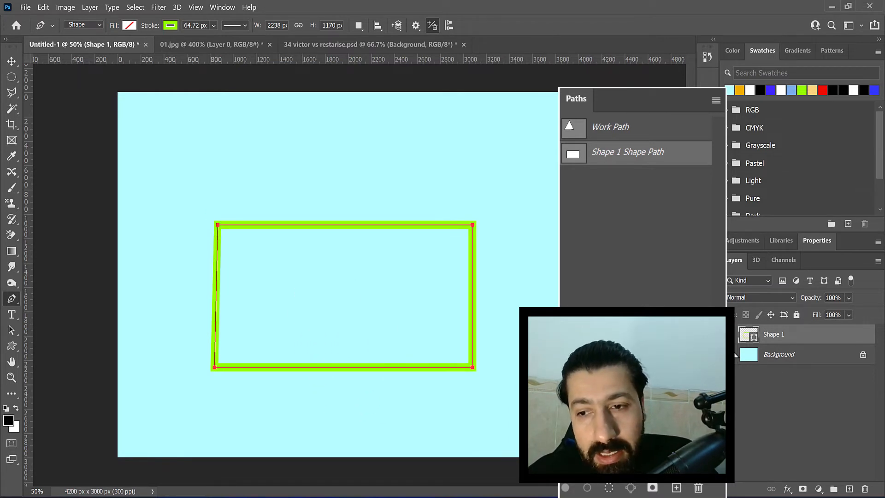
click(764, 397)
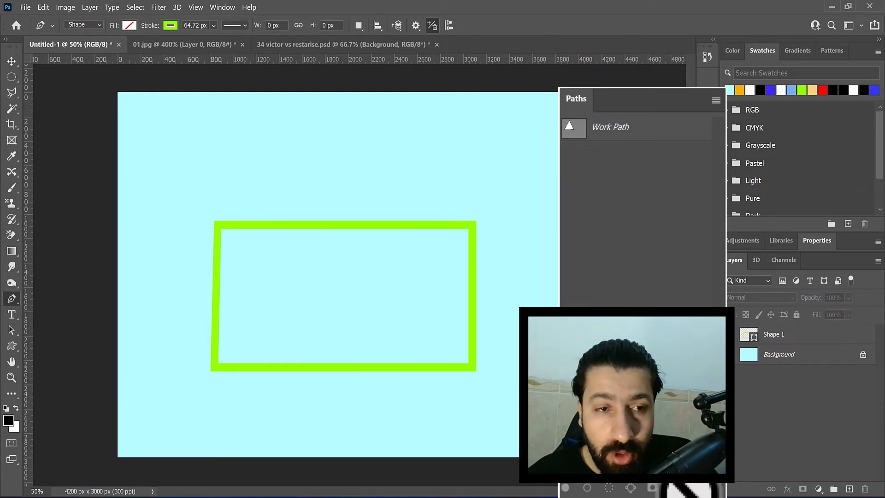
Move the green rectangle slightly up and left with the Move tool, then deselect and reselect its shape path.
click(11, 60)
click(289, 227)
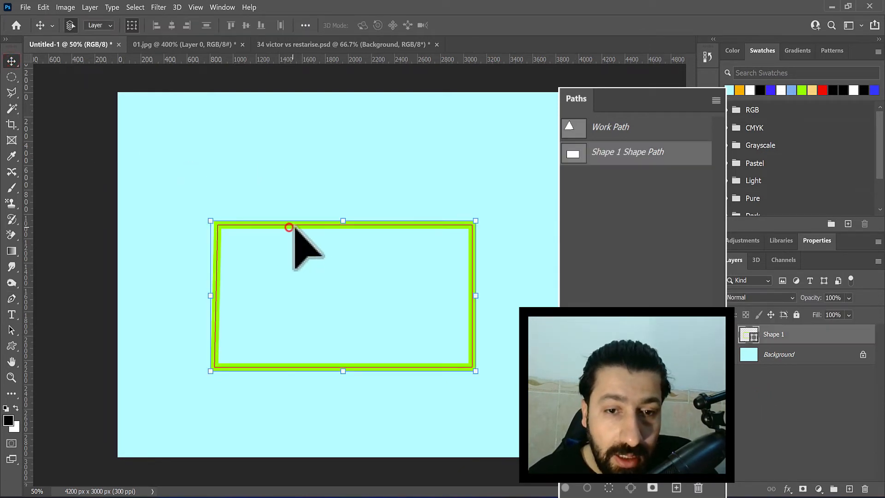
drag(289, 228, 280, 197)
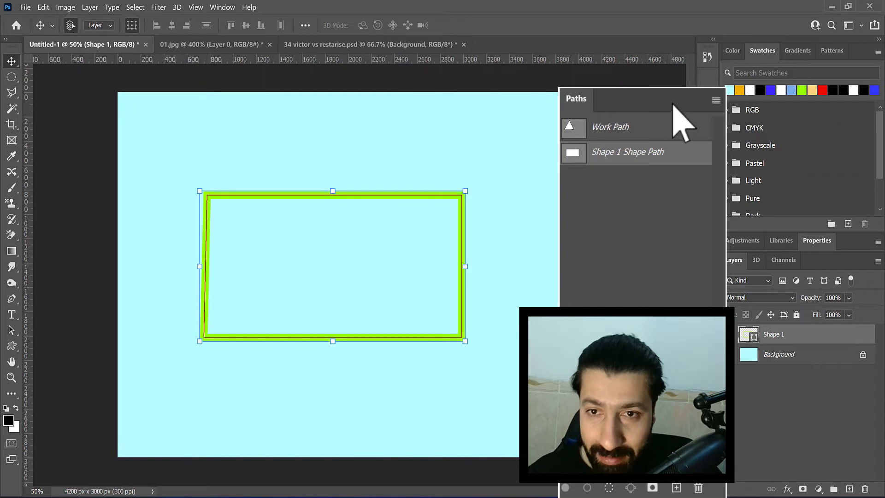
click(613, 222)
click(591, 159)
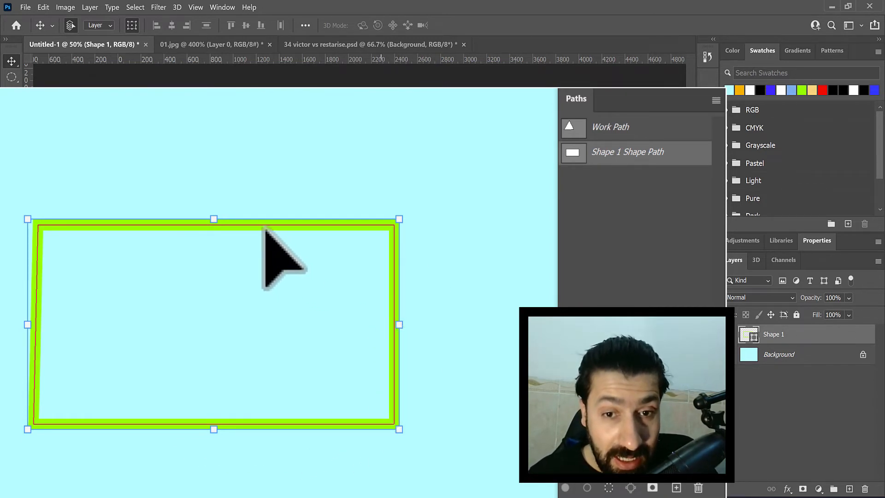
Move the rectangle shape near the canvas's upper-left corner with the Move tool, then shift it down and slightly left.
key(ctrl+h)
drag(263, 227, 193, 131)
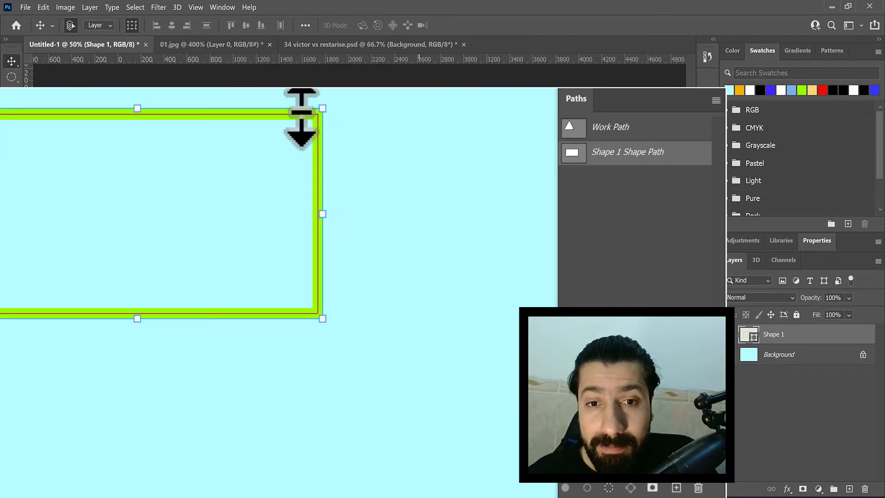
click(13, 77)
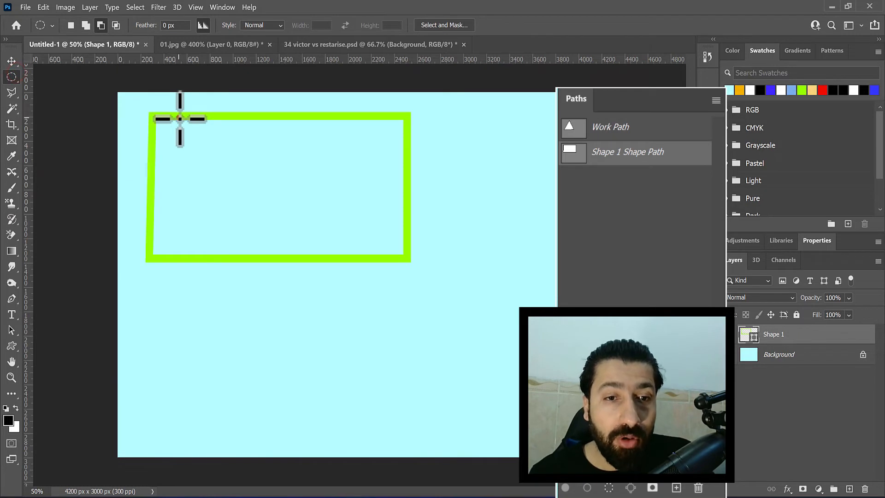
click(11, 61)
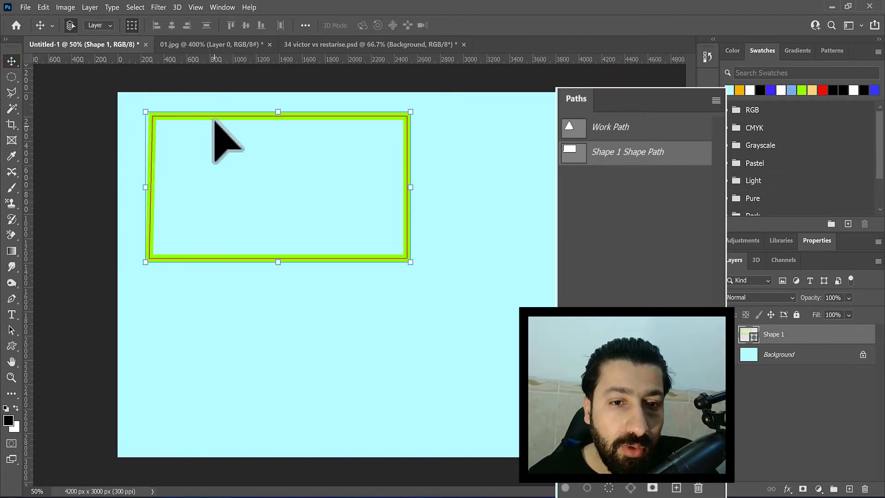
drag(213, 116, 190, 172)
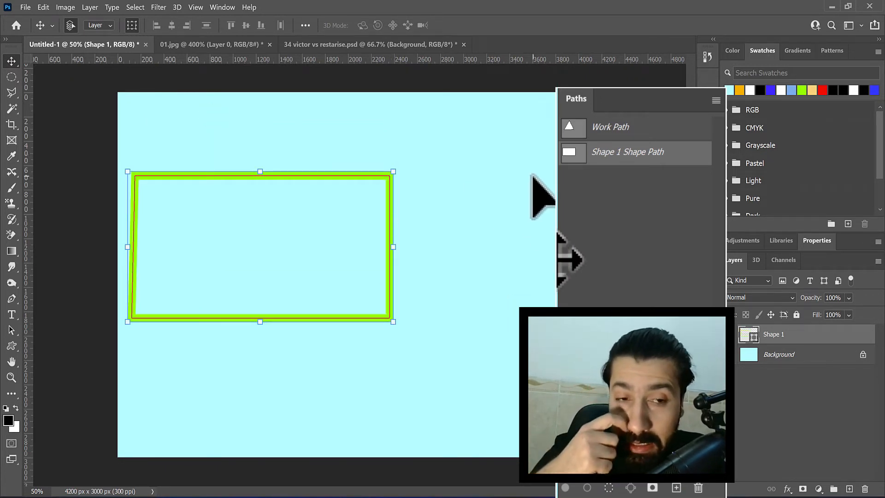
Reselect the rectangle's shape path and use the Path Selection Tool to move it down and right, then back toward the canvas's middle.
click(593, 204)
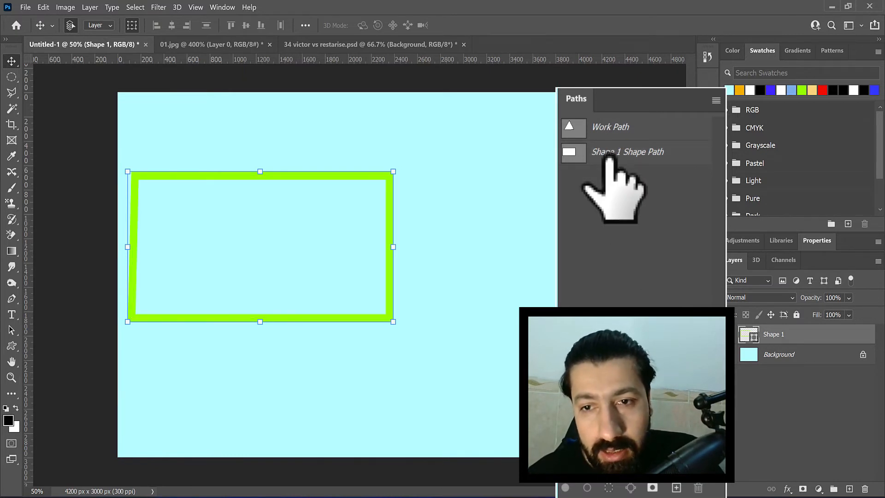
click(602, 146)
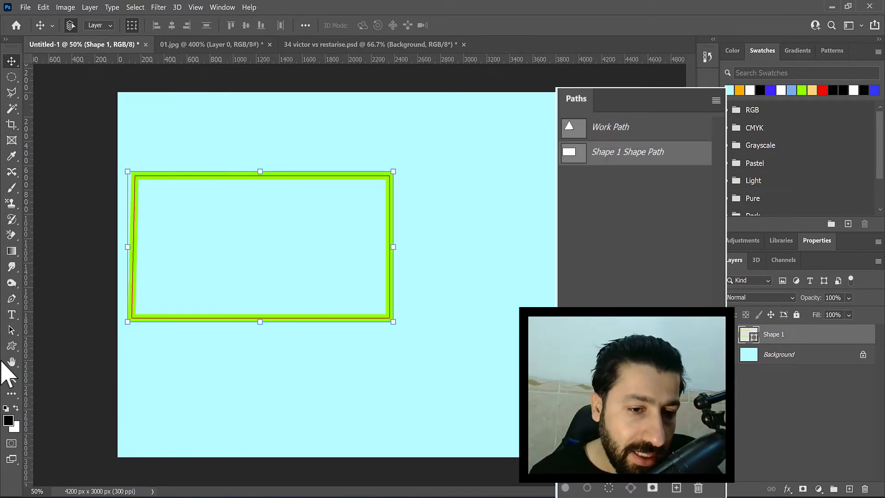
right_click(18, 333)
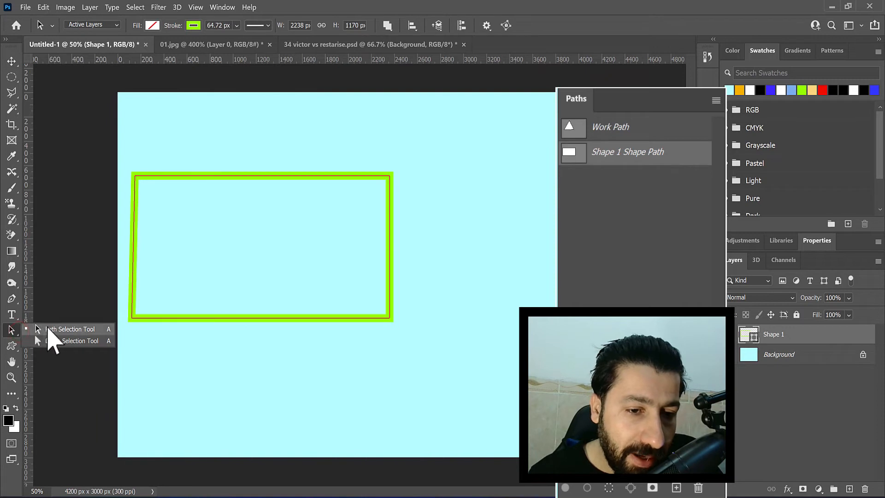
click(53, 326)
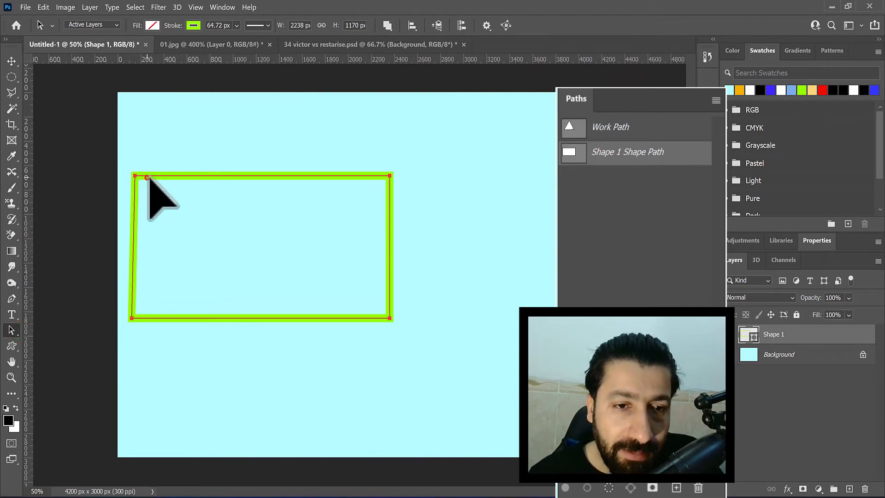
drag(147, 177, 284, 247)
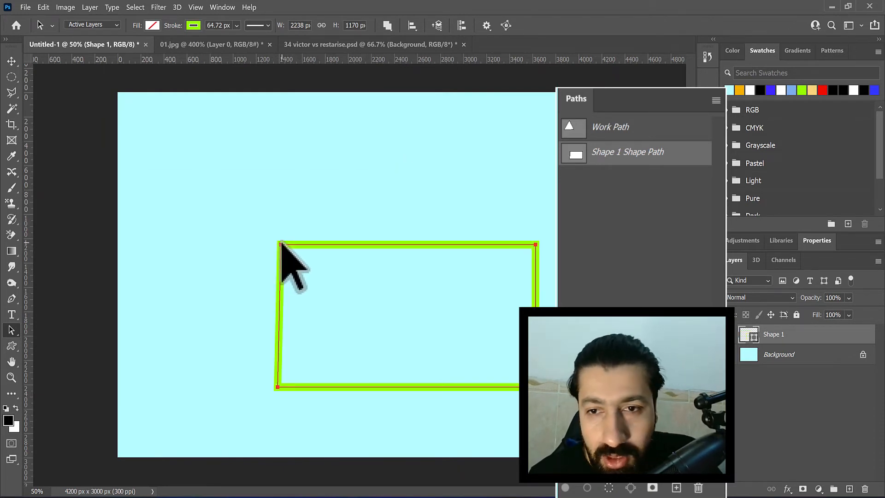
mouse_move(325, 244)
mouse_down()
mouse_move(259, 199)
mouse_move(210, 136)
mouse_move(243, 184)
mouse_move(271, 203)
mouse_move(296, 196)
mouse_move(208, 145)
mouse_move(284, 212)
mouse_up()
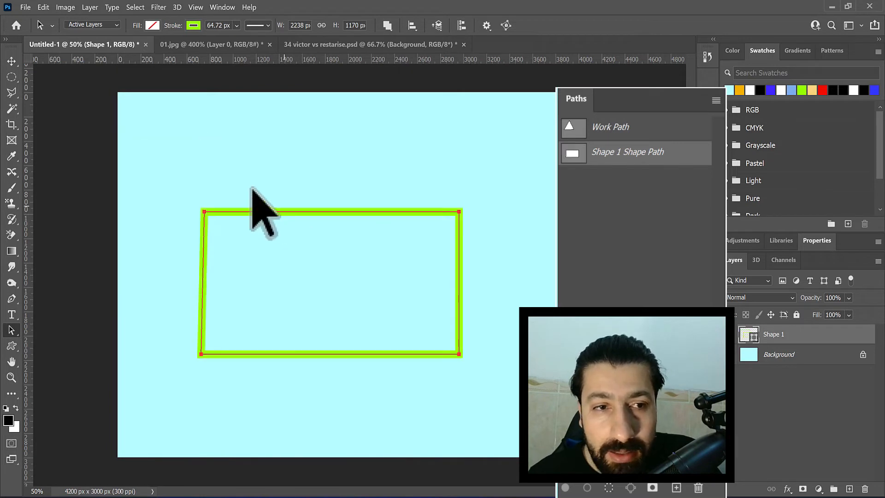
Switch back to the Move tool, move the rectangle toward the canvas's upper left and select its shape path.
click(11, 61)
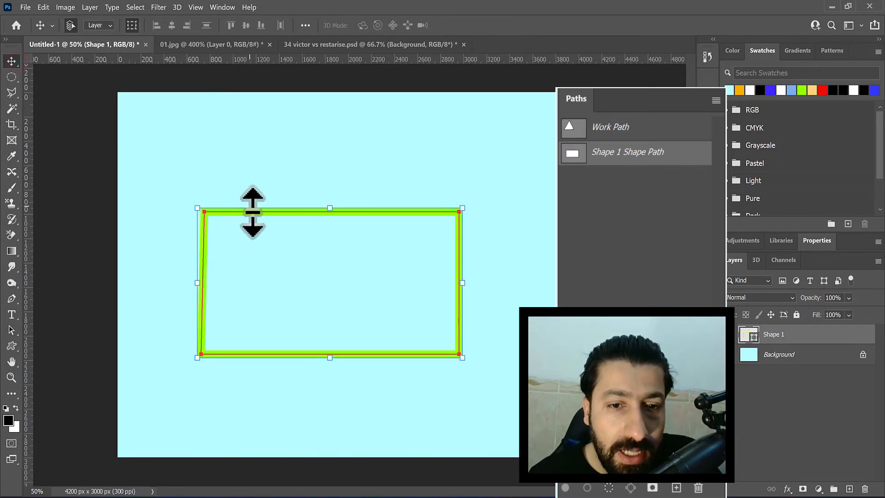
drag(253, 213, 201, 138)
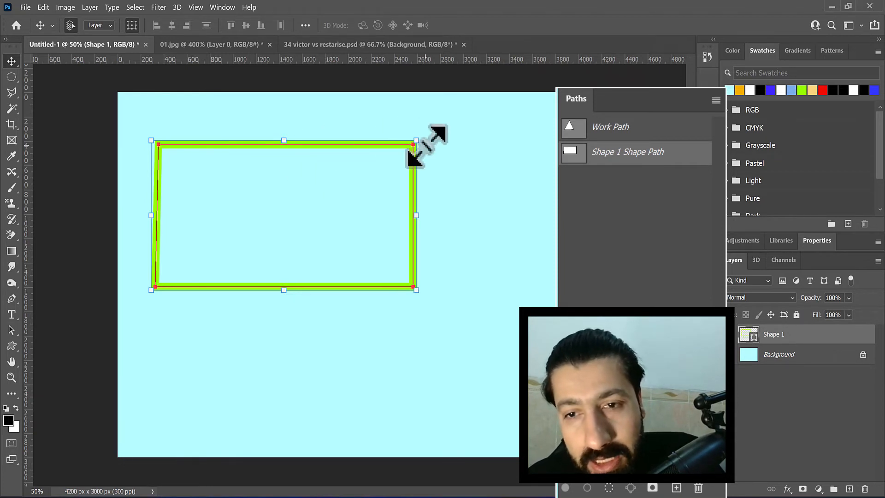
click(571, 150)
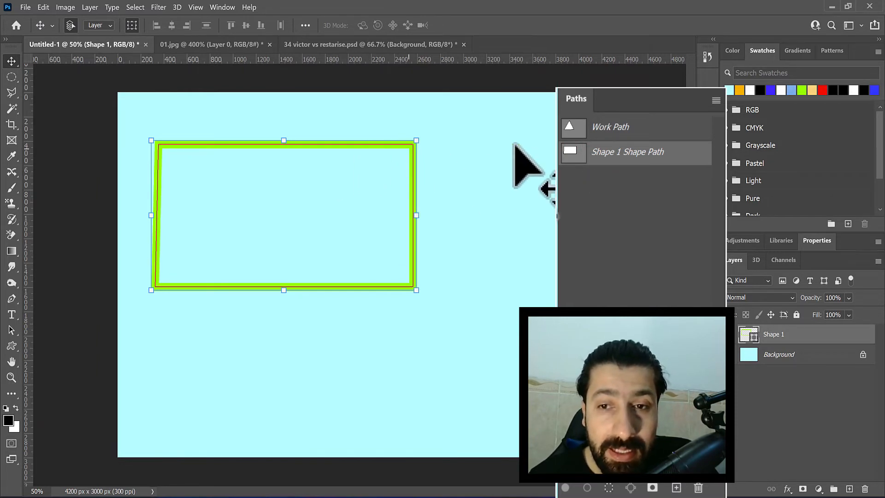
With the triangle work path displayed, scale the rectangle to 72.80% and place it beside the triangle in the canvas's upper right, then deselect the path.
click(582, 127)
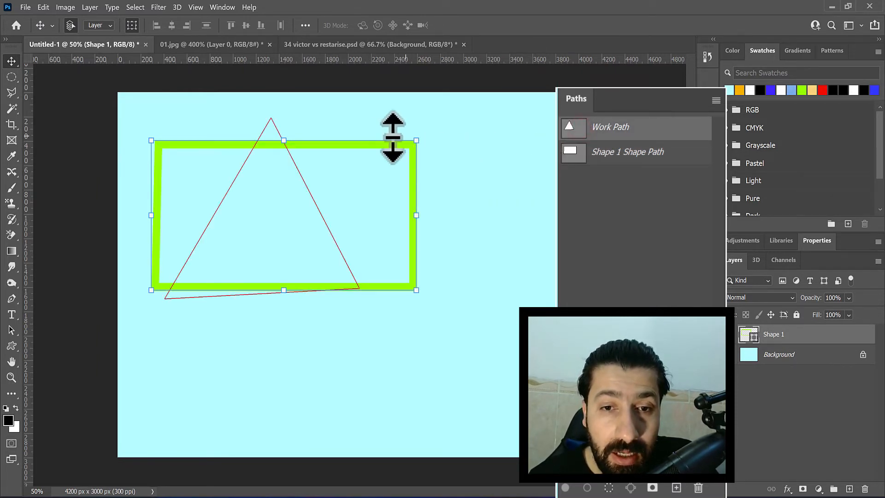
drag(364, 145, 510, 300)
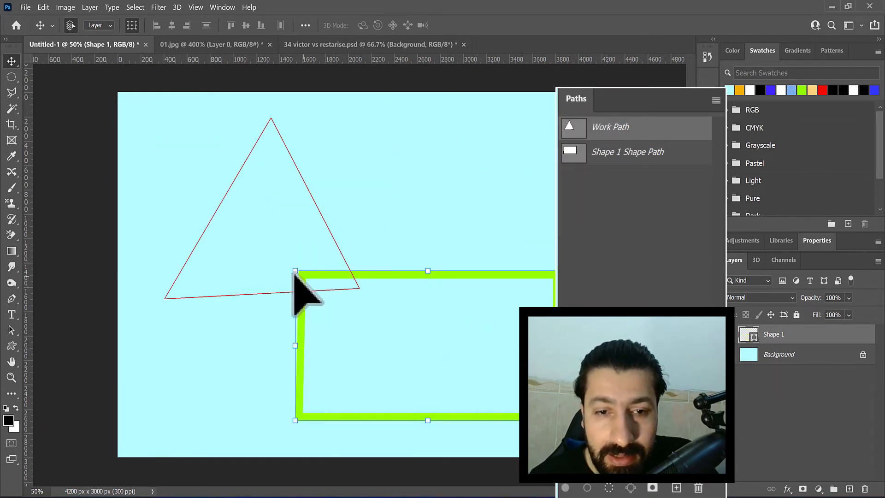
drag(295, 271, 372, 300)
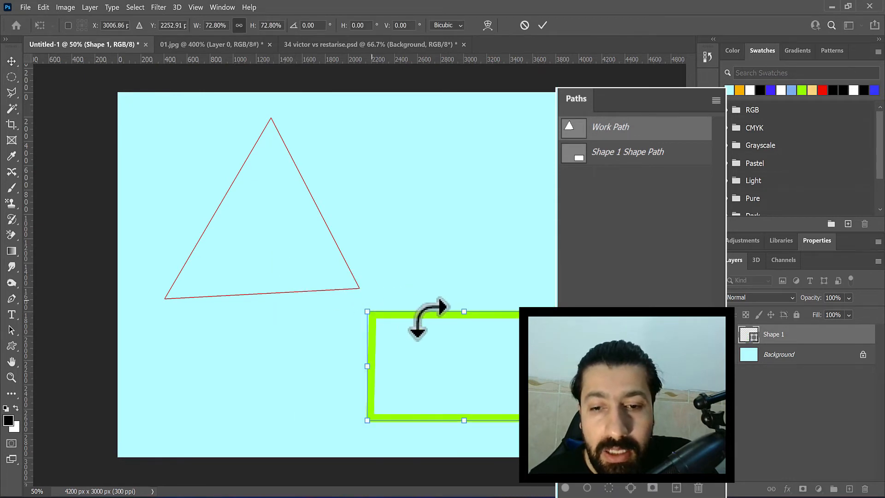
drag(431, 316, 418, 148)
click(629, 199)
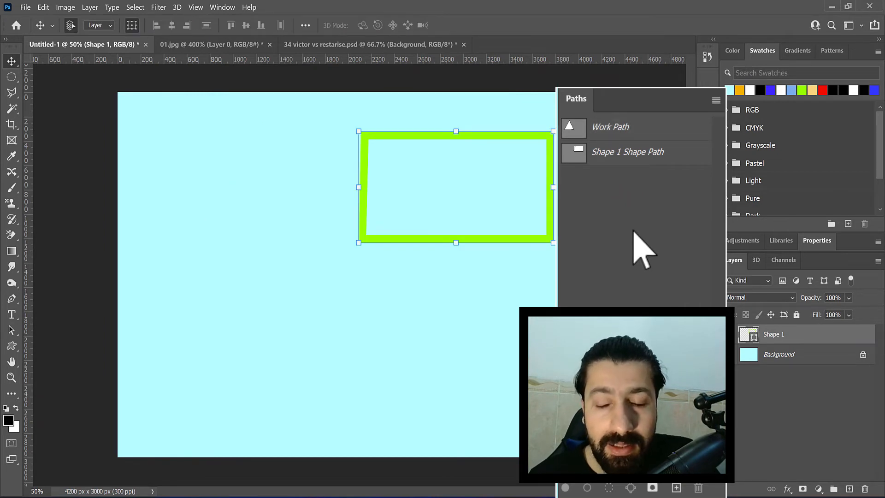
Display and hide the triangle work path once more, then delete the Shape 1 layer.
click(581, 130)
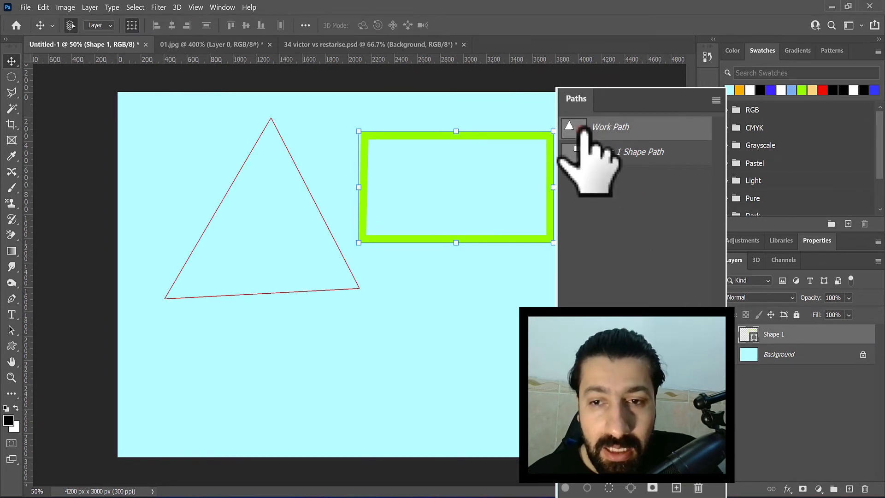
click(631, 227)
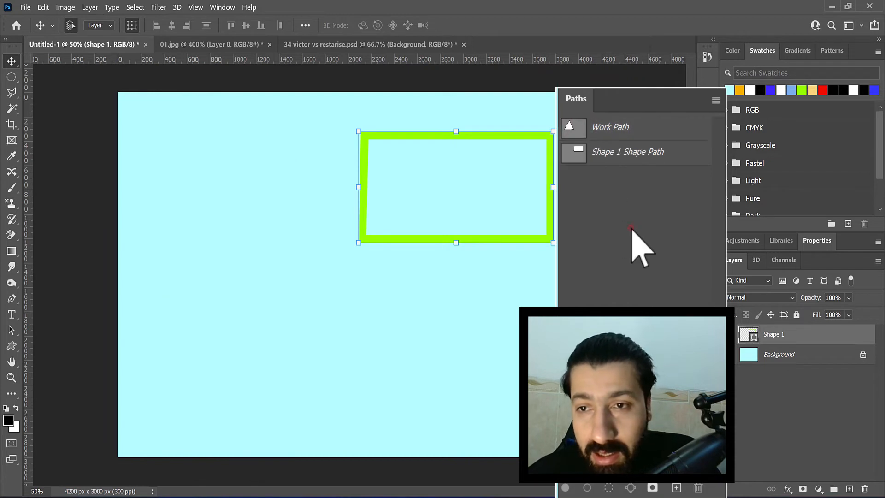
click(767, 396)
click(767, 333)
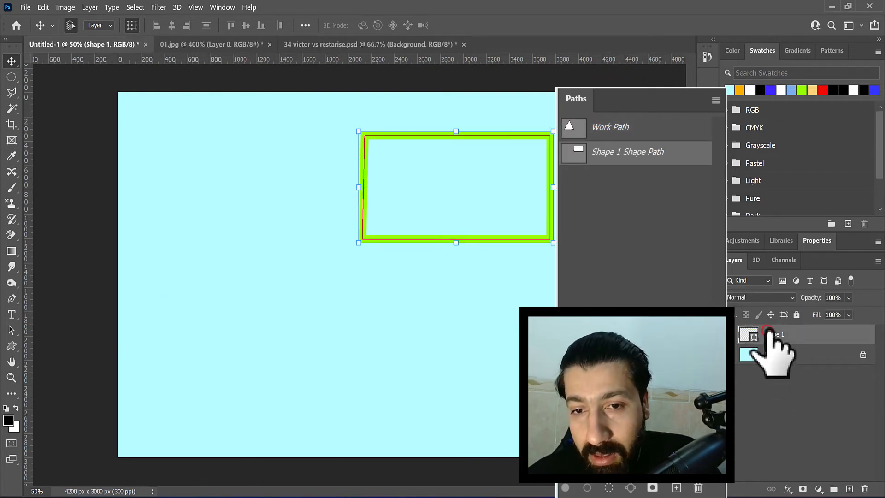
key(Delete)
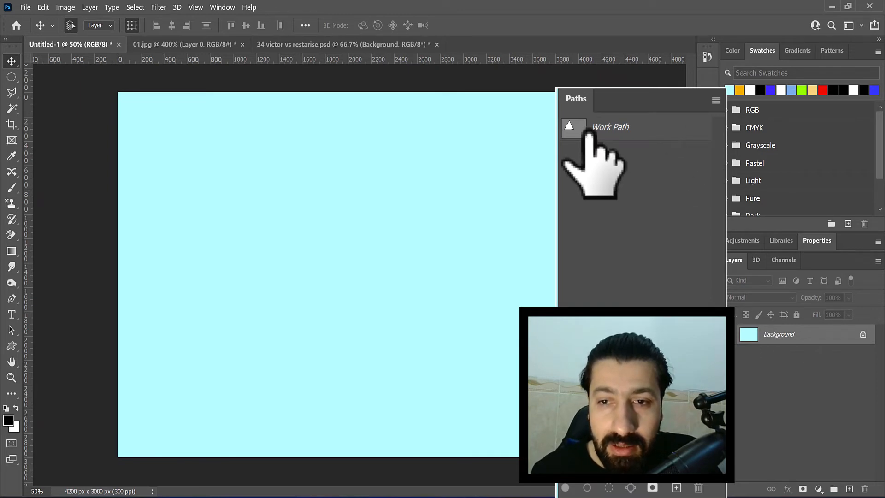
Select the triangle work path and keep the Pen tool's drawing mode set to Path.
click(582, 133)
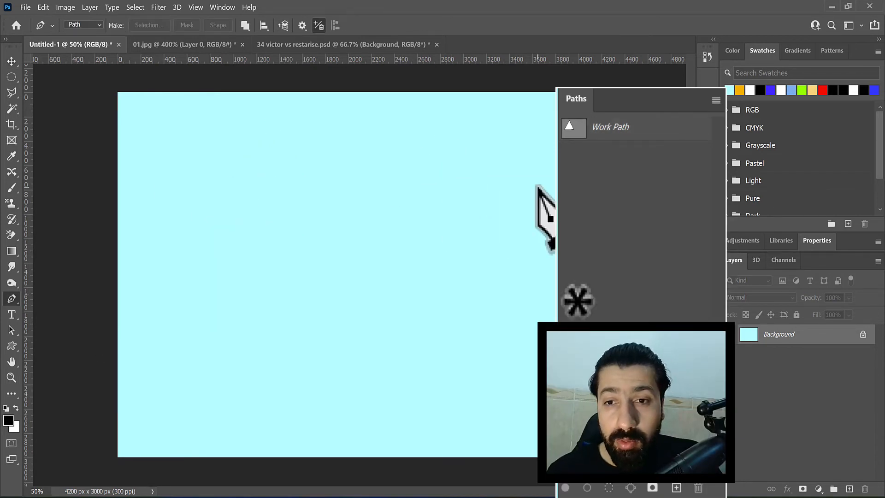
click(595, 127)
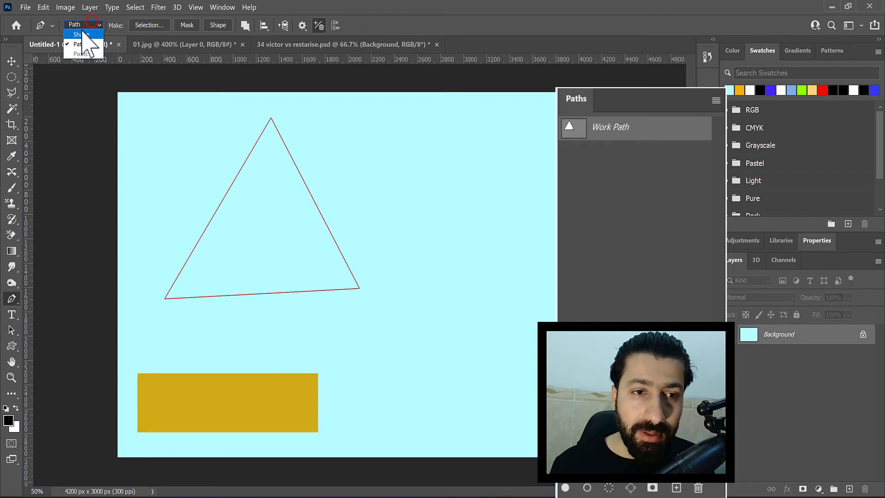
click(82, 46)
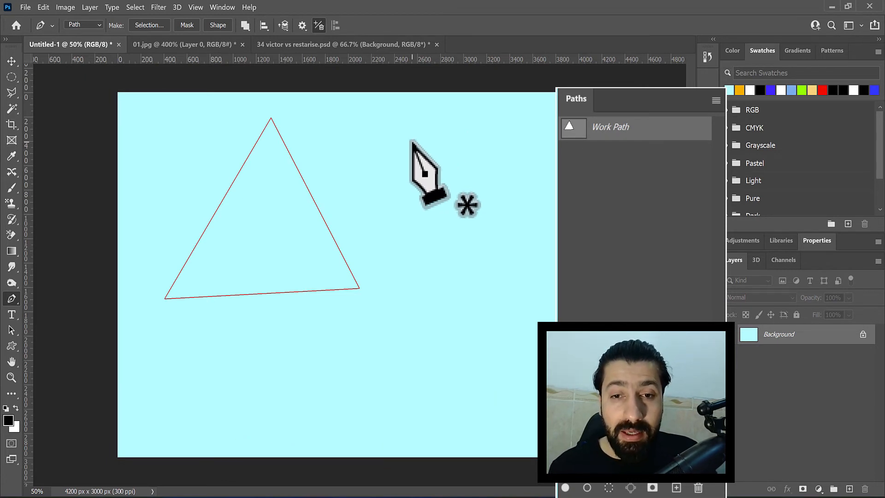
Draw a closed, curved four-point path overlapping the triangle's right side, extending each anchor's direction handles.
drag(372, 139, 434, 157)
drag(510, 236, 501, 327)
drag(436, 323, 289, 306)
drag(262, 245, 287, 162)
click(372, 138)
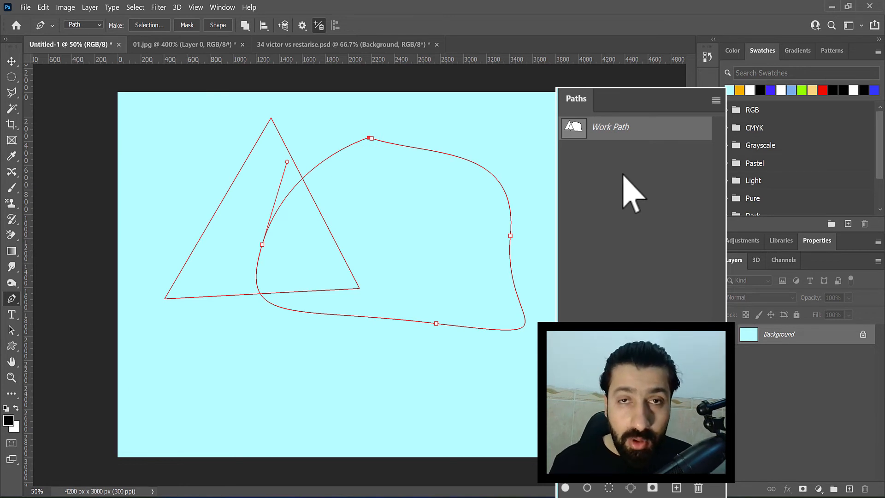
Undo the whole curved path, then deselect and reselect the triangle work path.
key(ctrl+z)
key(ctrl+z)
key(ctrl+z)
key(ctrl+z)
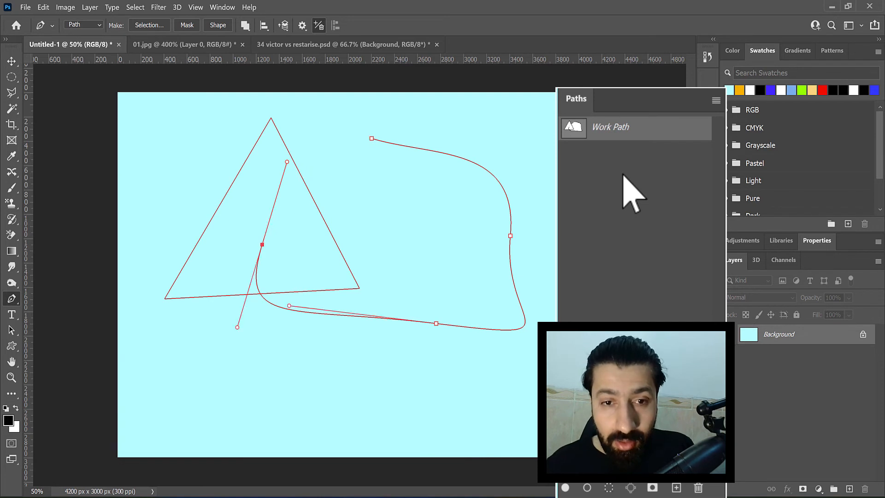
click(630, 193)
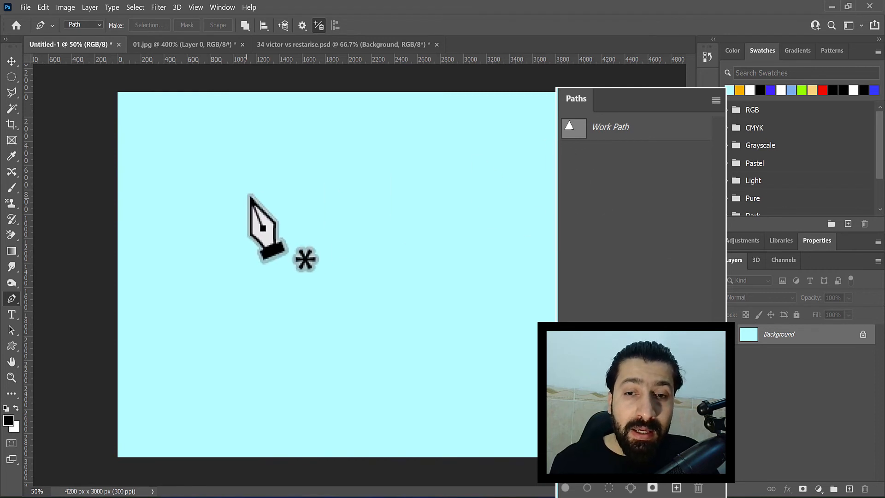
click(609, 137)
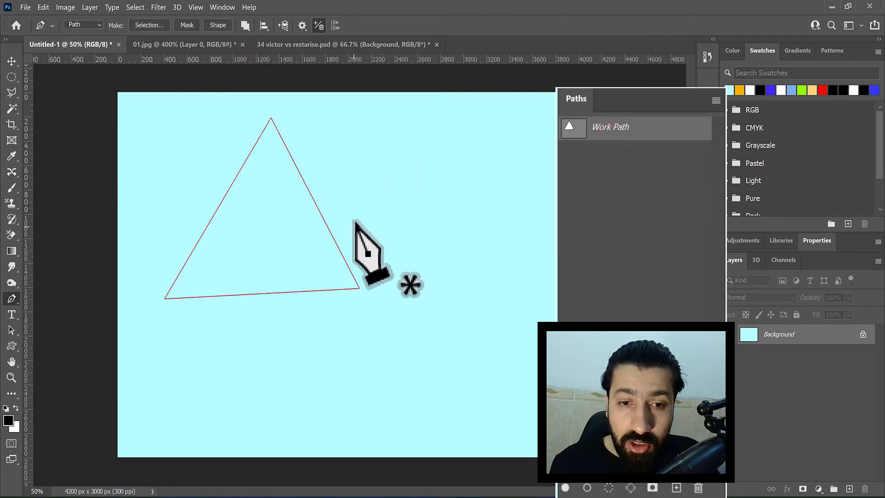
Deselect the triangle work path and draw a closed, curved three-point path across the canvas with extended direction handles.
click(616, 210)
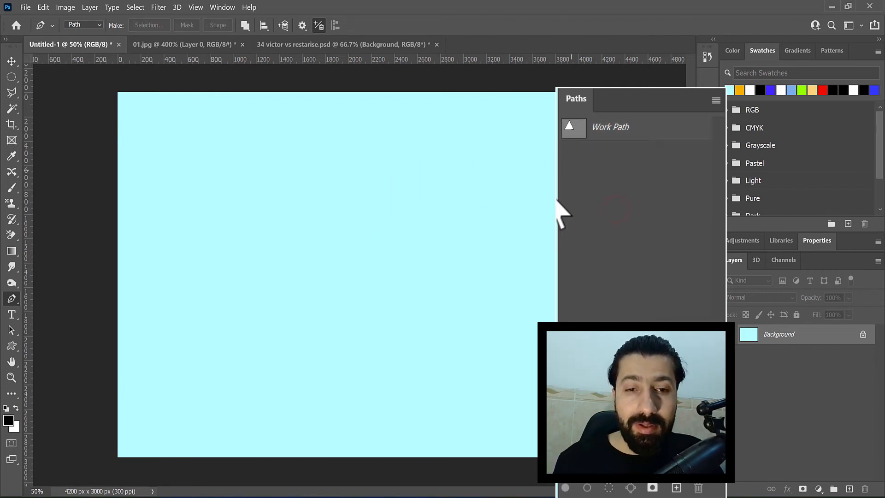
drag(243, 173, 296, 169)
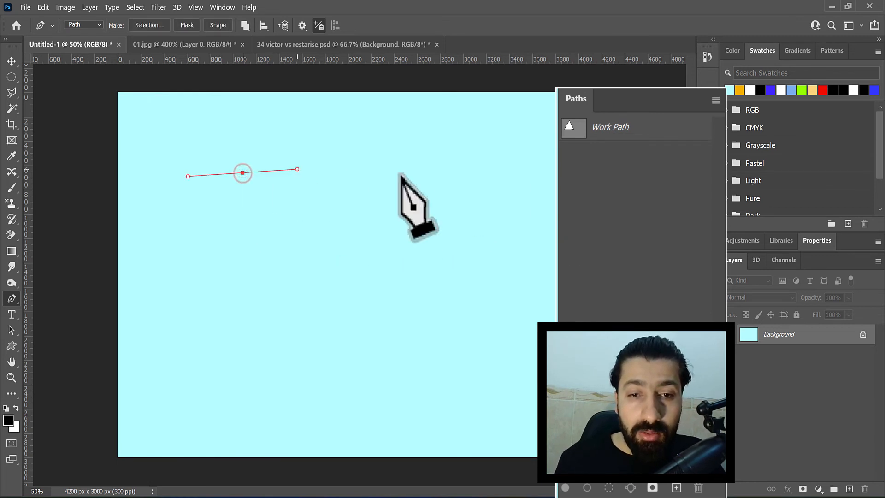
drag(431, 176, 498, 290)
drag(393, 376, 204, 355)
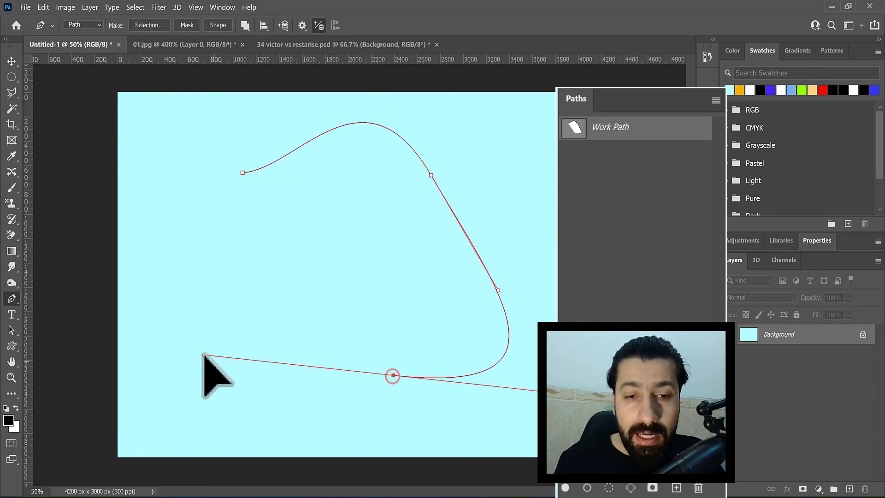
click(243, 173)
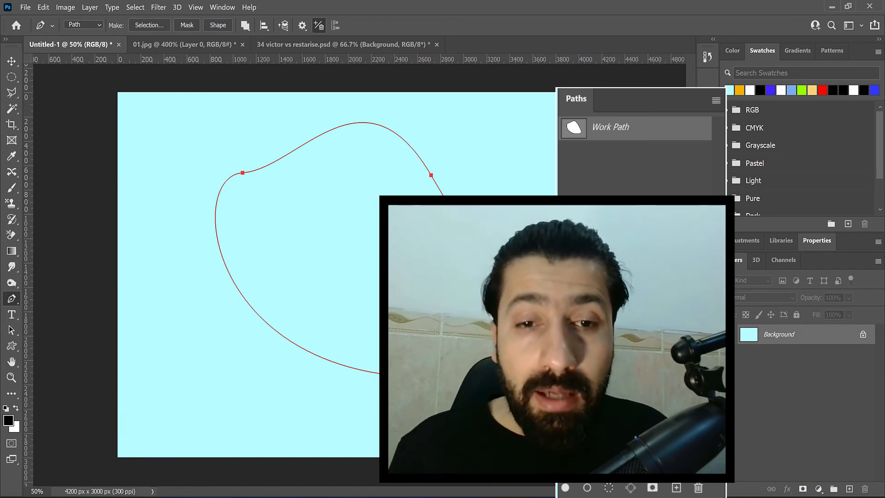
Undo the whole curved three-point path to bring back the triangle work path.
key(ctrl+z)
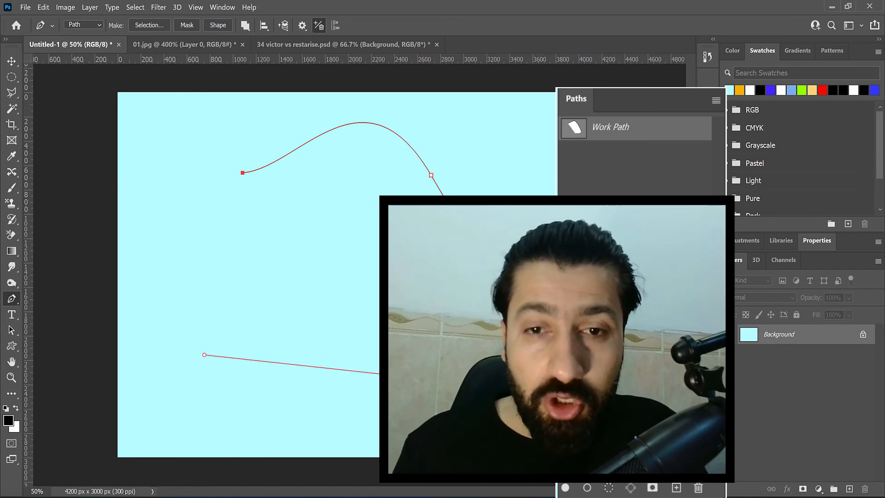
key(ctrl+z)
key(ctrl+z)
key(ctrl+z)
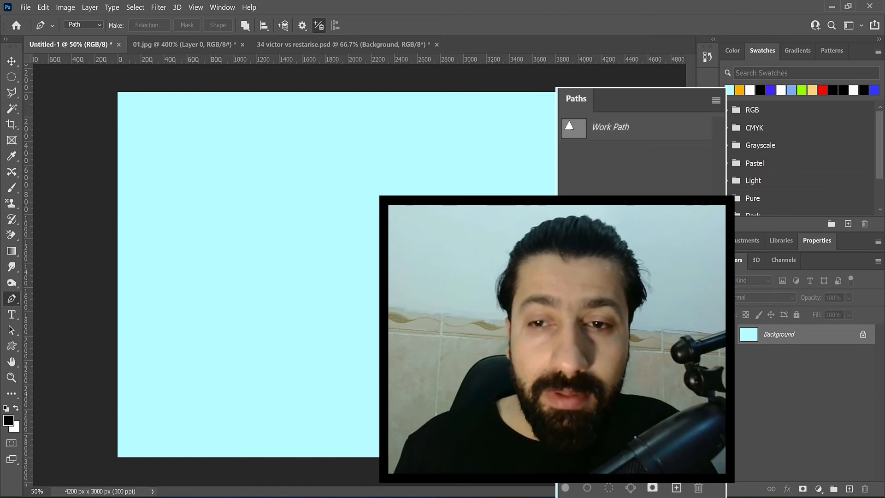
Select the triangle work path and save it as a permanent path named Segosha.
click(600, 136)
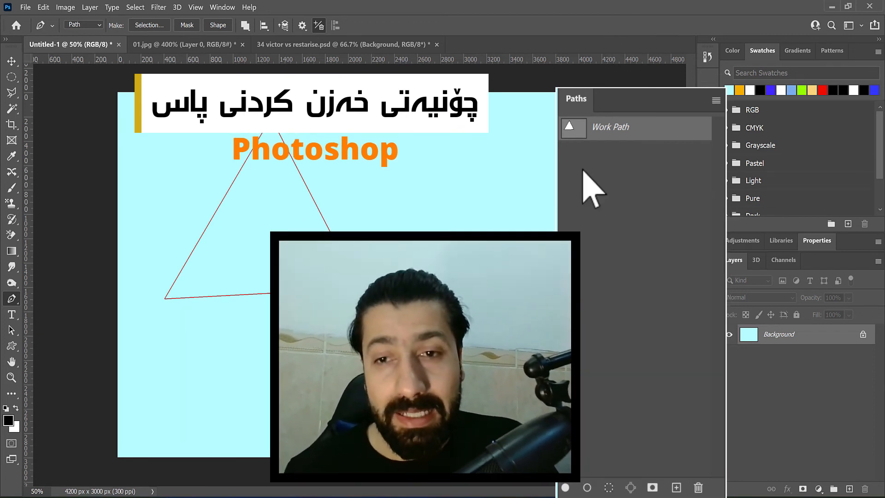
double_click(600, 127)
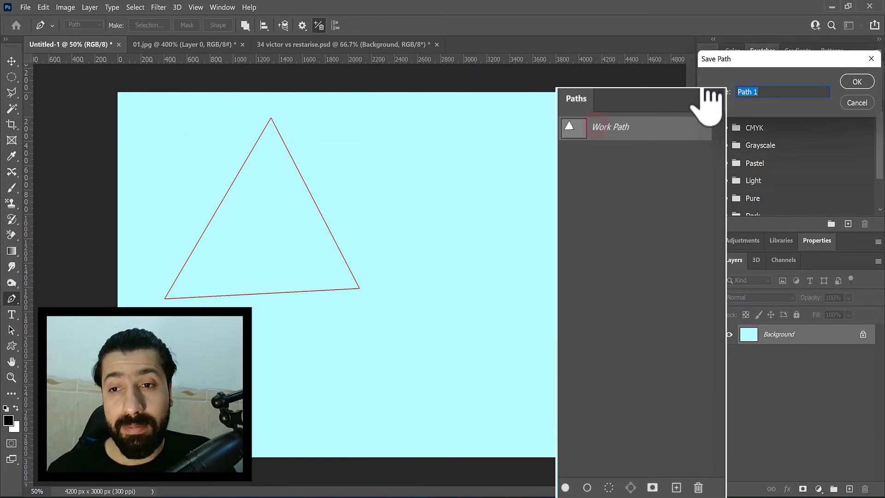
drag(727, 56, 393, 107)
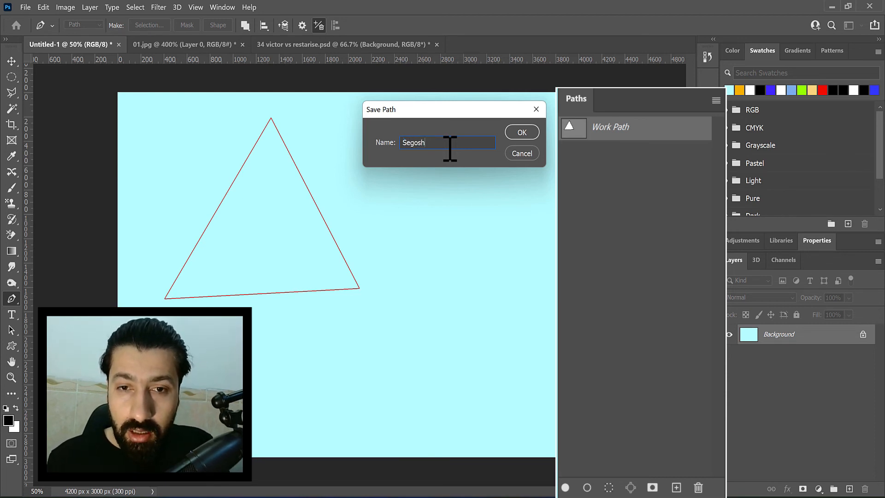
key(Return)
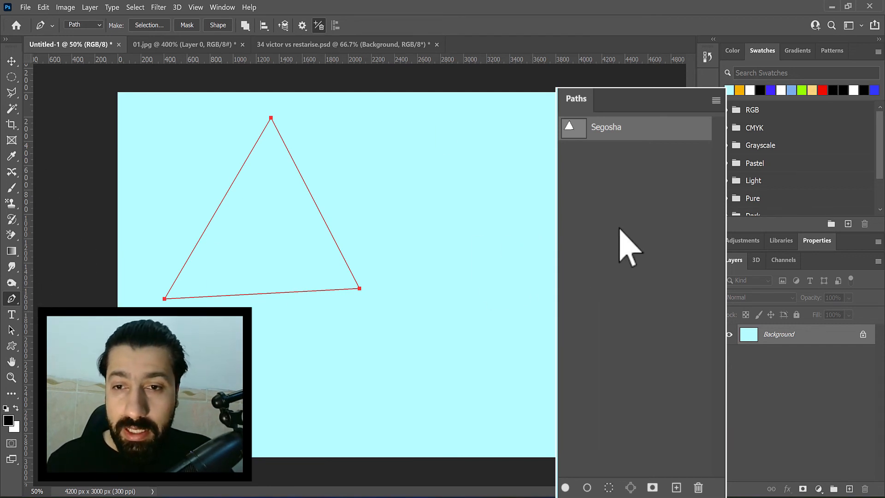
Deselect the Segosha path and draw a closed, curved four-point work path in the middle of the canvas.
click(619, 212)
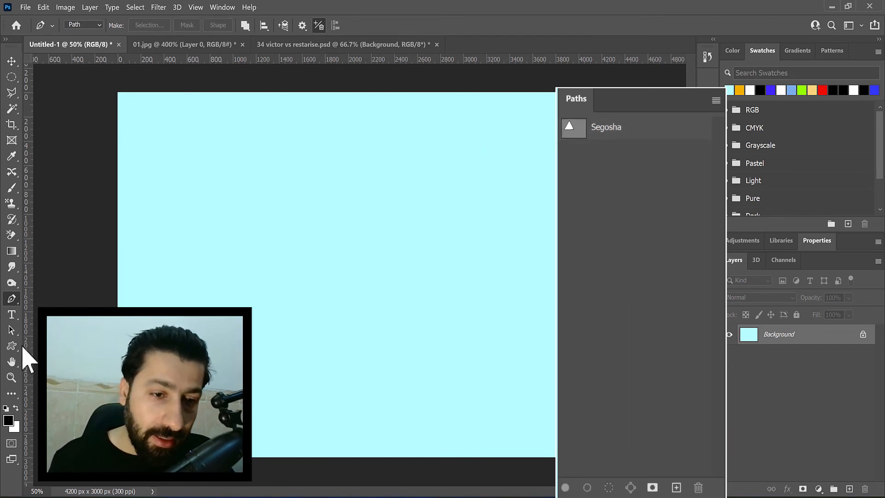
drag(301, 181, 387, 245)
drag(460, 260, 401, 423)
drag(384, 343, 271, 326)
click(300, 181)
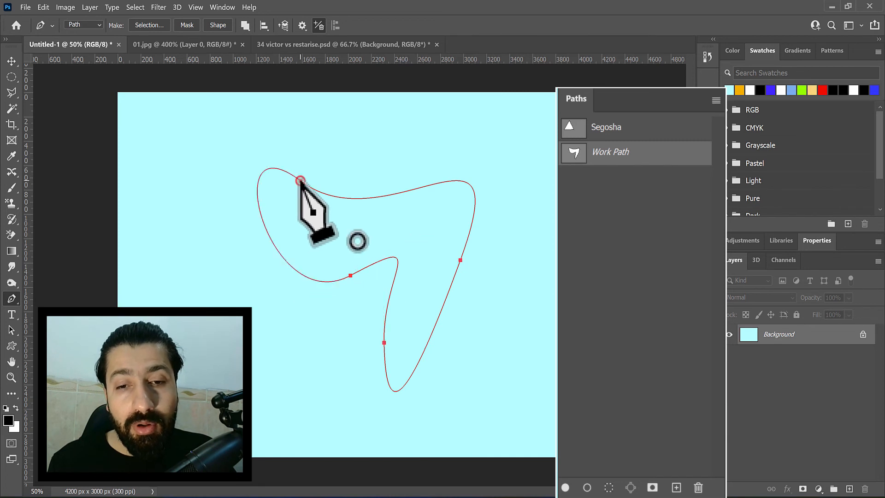
Hide the new curved work path, display it again, and hide it once more.
click(614, 238)
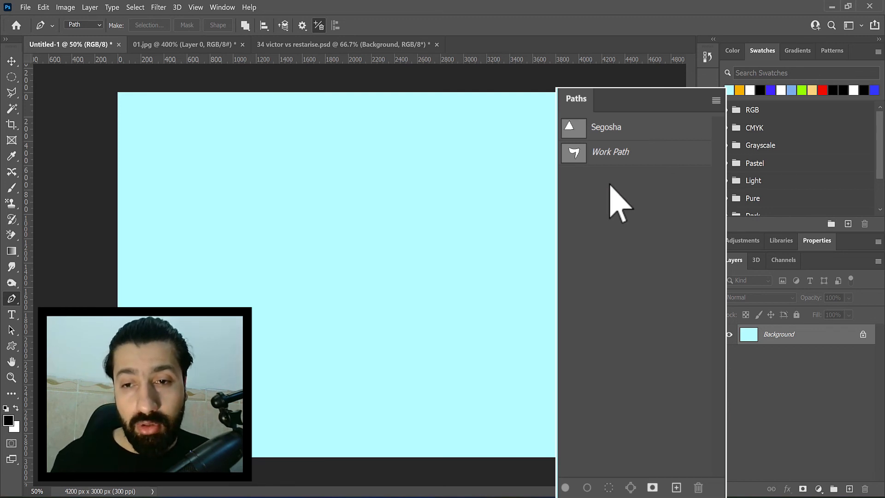
click(611, 157)
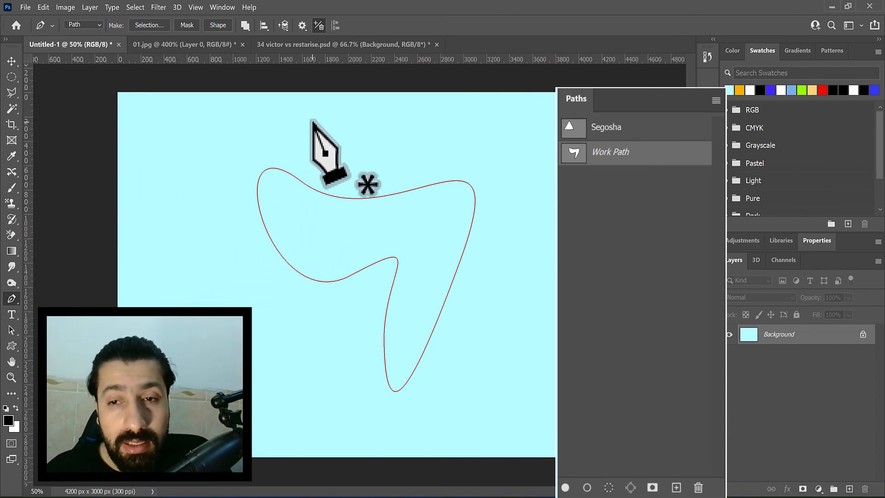
click(609, 219)
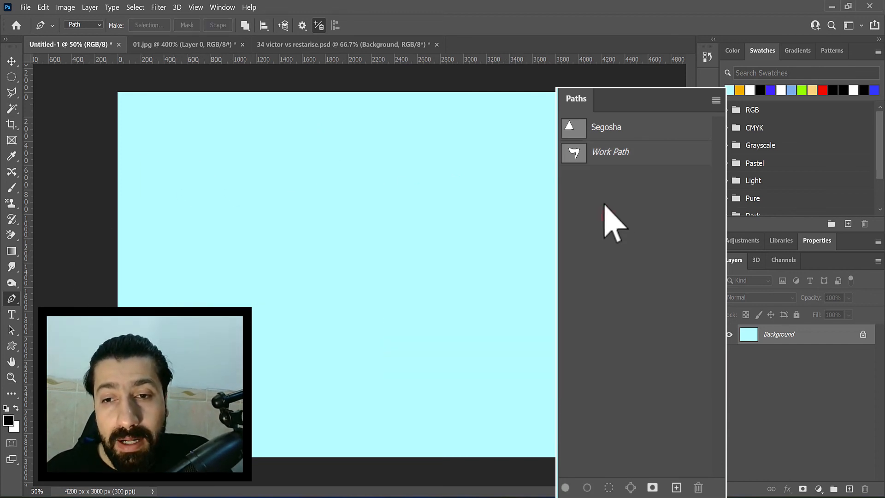
With no path selected, try to draw another closed, curved path through three anchors, ending back at its starting point.
drag(175, 177, 258, 253)
drag(381, 199, 345, 346)
drag(266, 356, 189, 271)
click(173, 176)
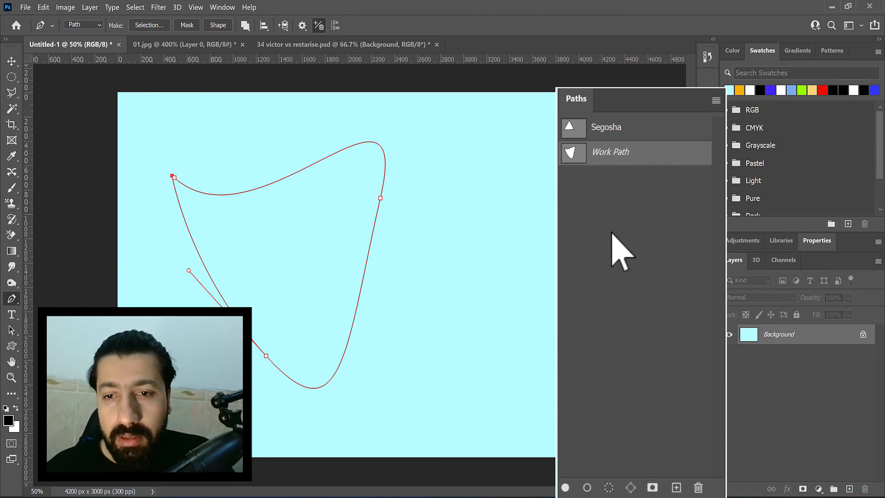
Undo all anchors of the latest path to restore the previous four-point work path.
key(ctrl+z)
key(ctrl+z)
key(ctrl+z)
key(ctrl+z)
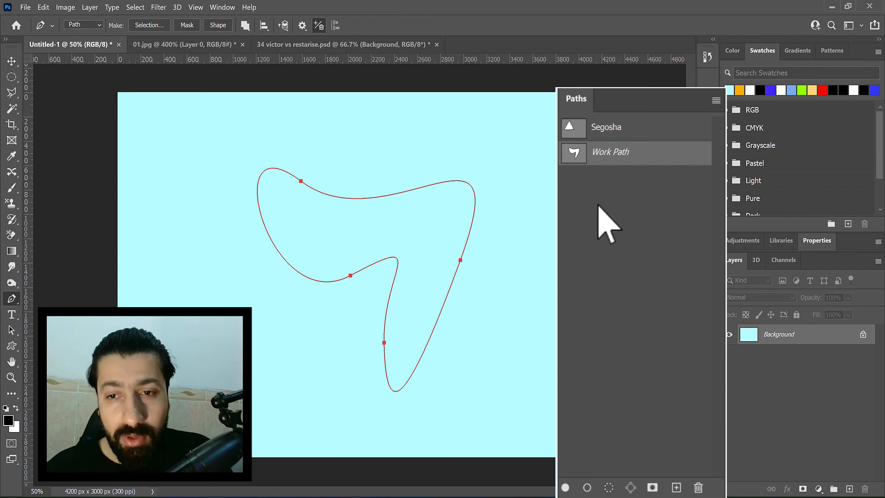
Save the curved four-point work path as a permanent path, rename it random, and deselect it.
drag(611, 150, 676, 483)
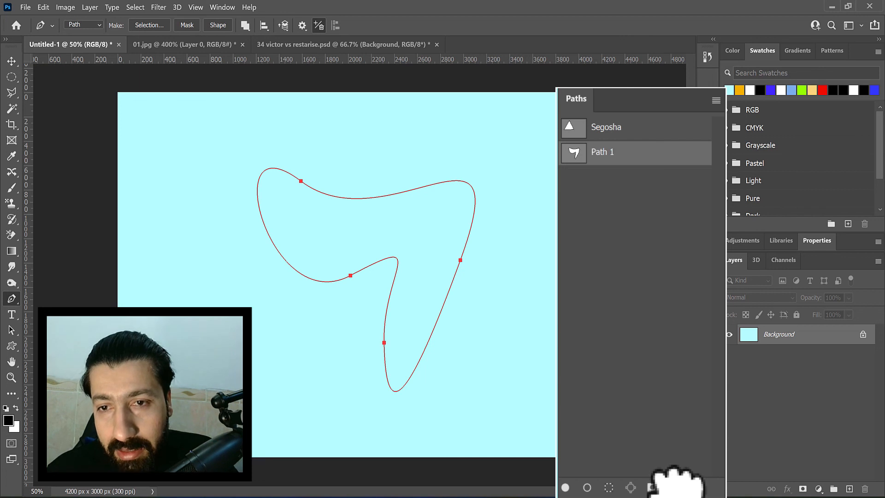
click(614, 275)
click(604, 155)
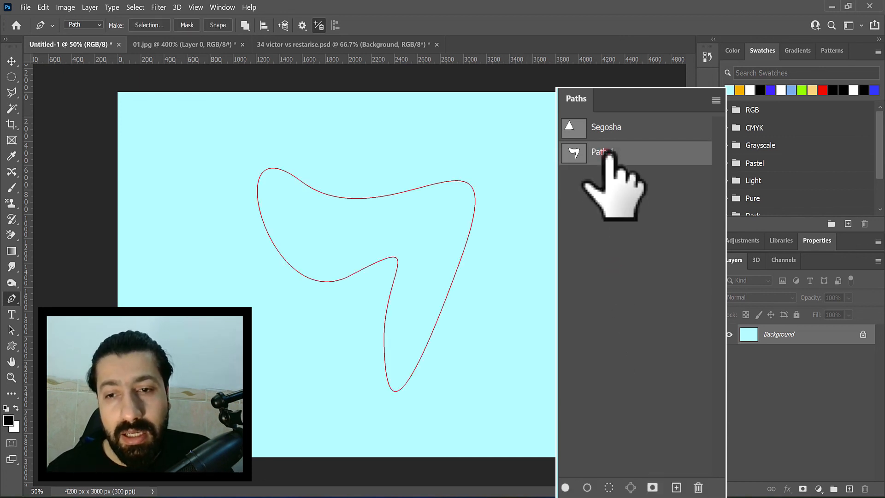
double_click(600, 152)
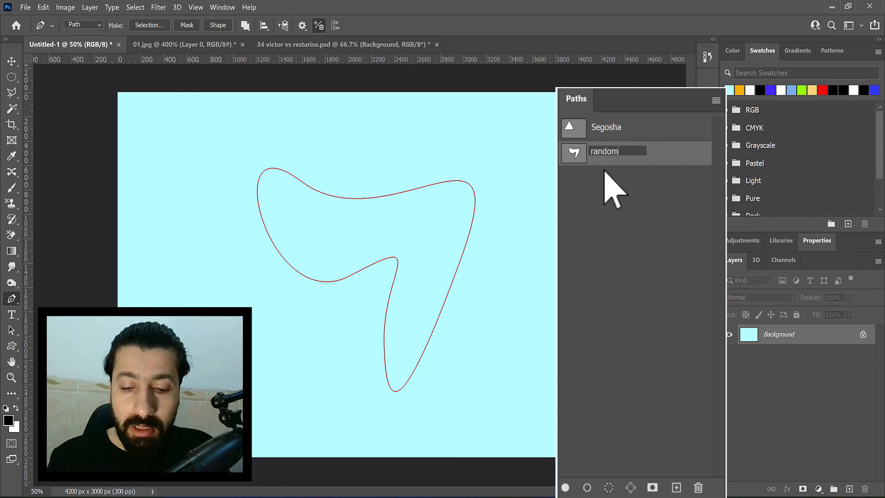
text(random)
click(611, 198)
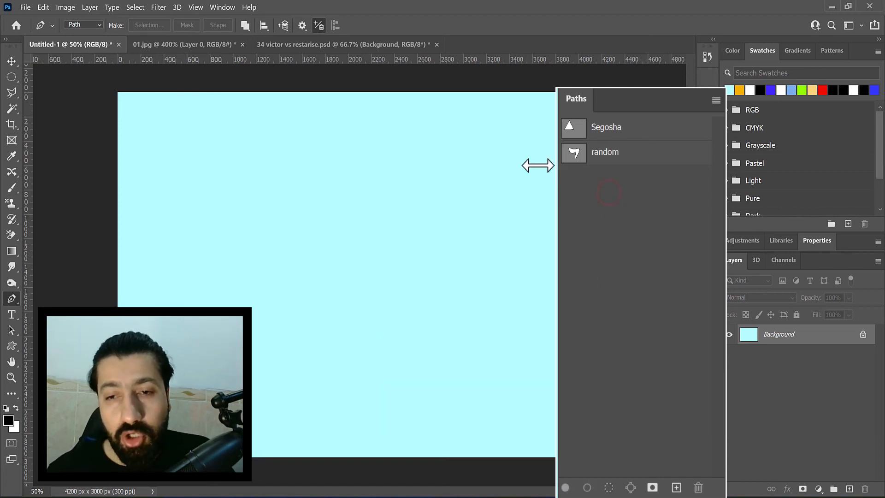
Display the saved random and Segosha paths in turn, then leave both deselected.
click(590, 150)
click(612, 121)
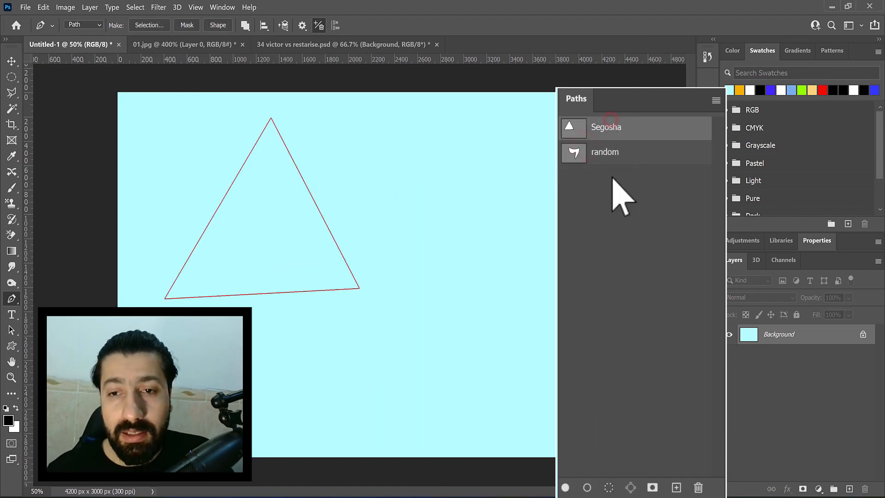
click(613, 189)
click(605, 155)
click(624, 209)
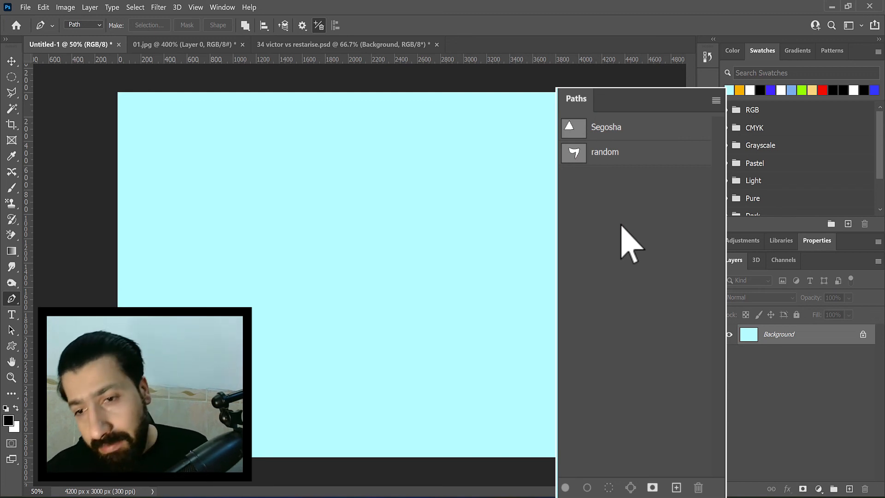
Create a new empty path below the random path and name it 4sha.
click(676, 488)
double_click(602, 177)
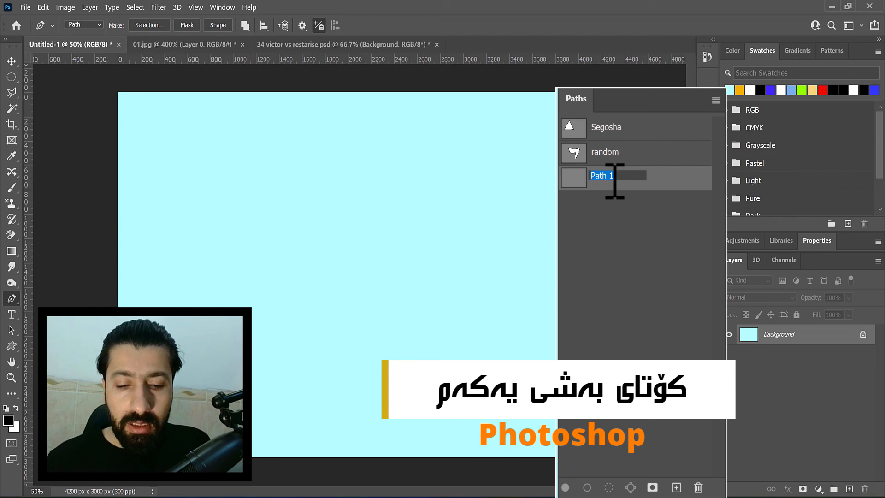
text(4sha)
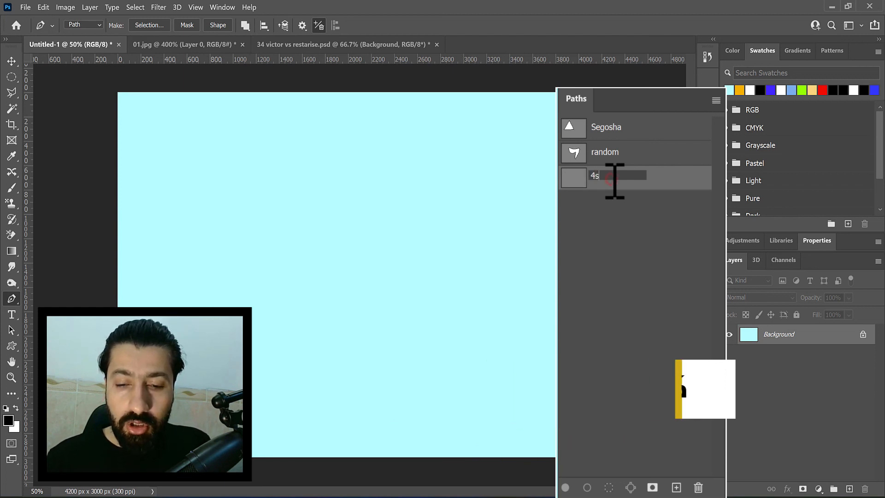